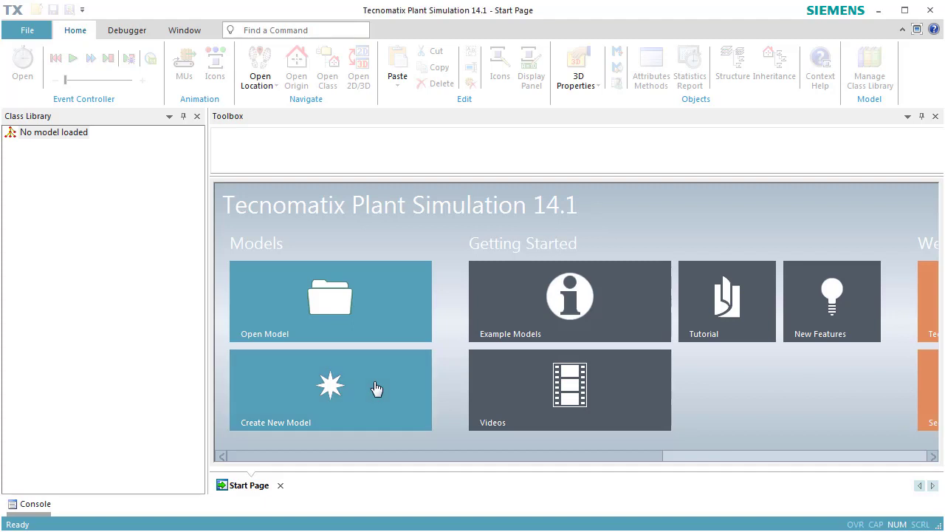
Create a new model and load the Crane library version 14.1.0 into its class library
click(375, 388)
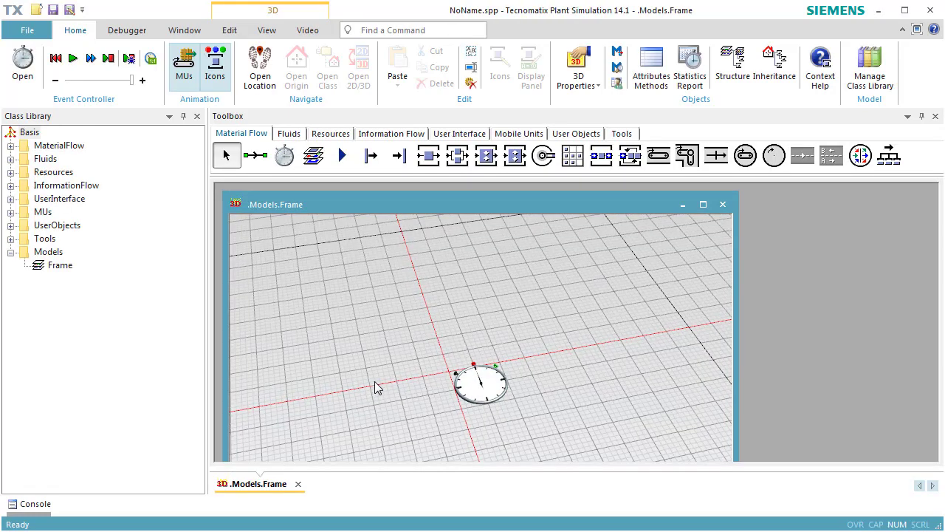
click(853, 85)
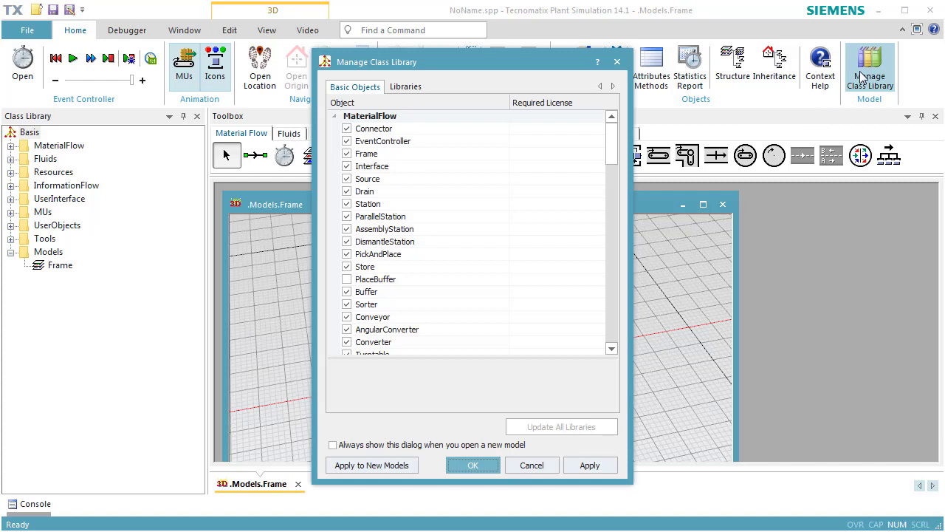
click(419, 87)
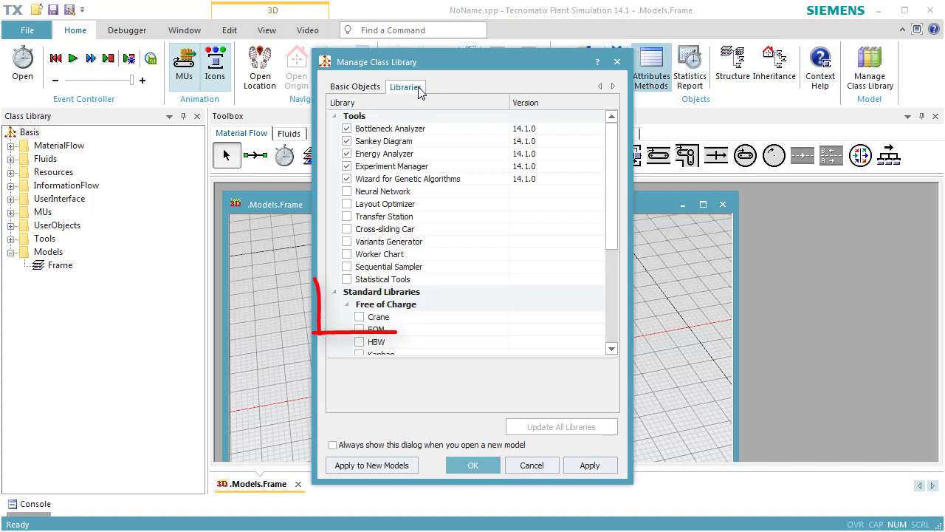
click(360, 317)
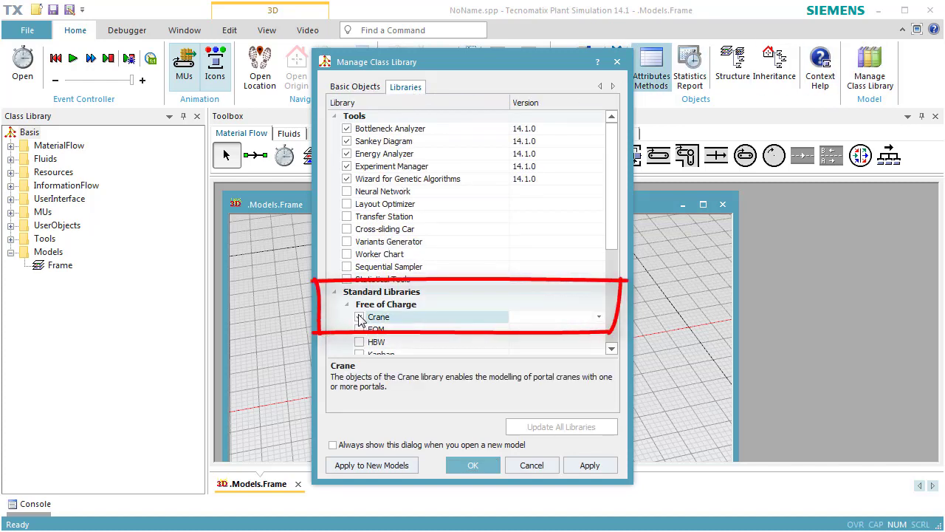
click(598, 317)
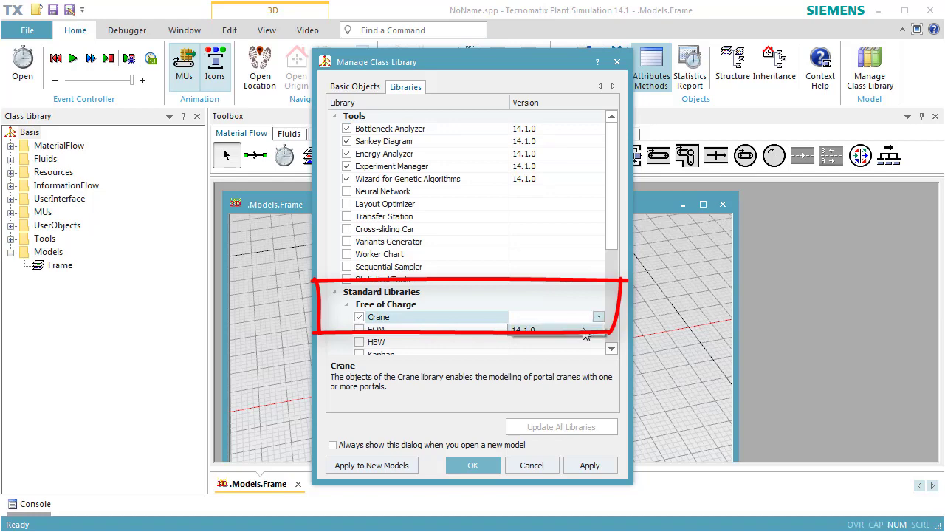
click(589, 325)
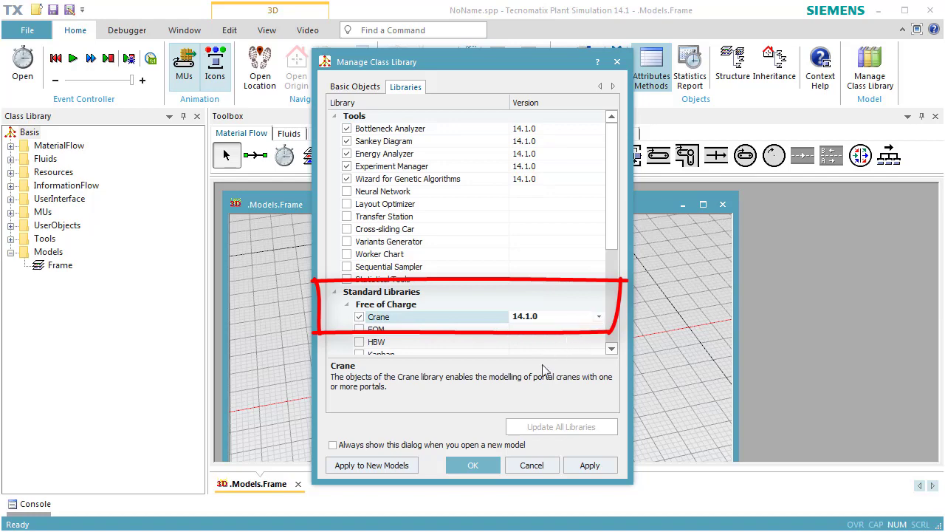
click(493, 471)
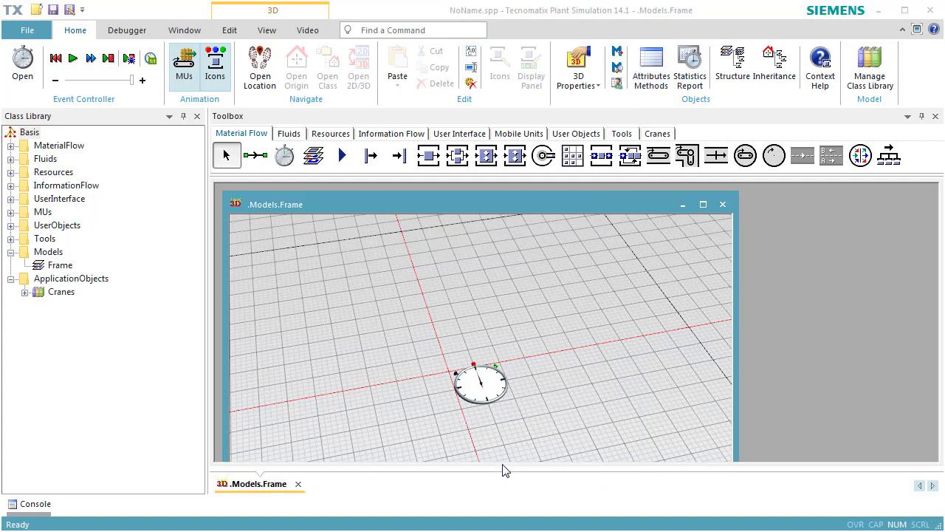
Maximize the .Models.Frame window, switch on Planning View, and shift the layout so the event controller sits top-left
click(703, 203)
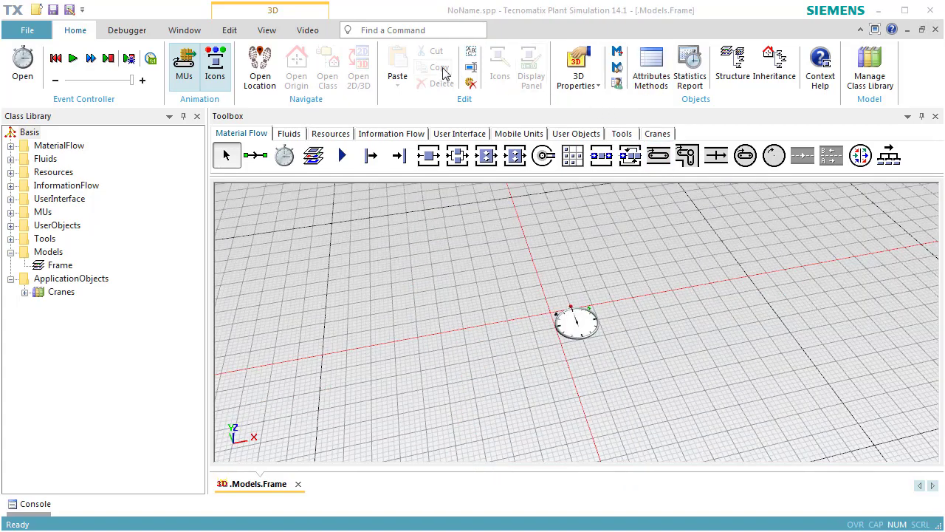
click(270, 33)
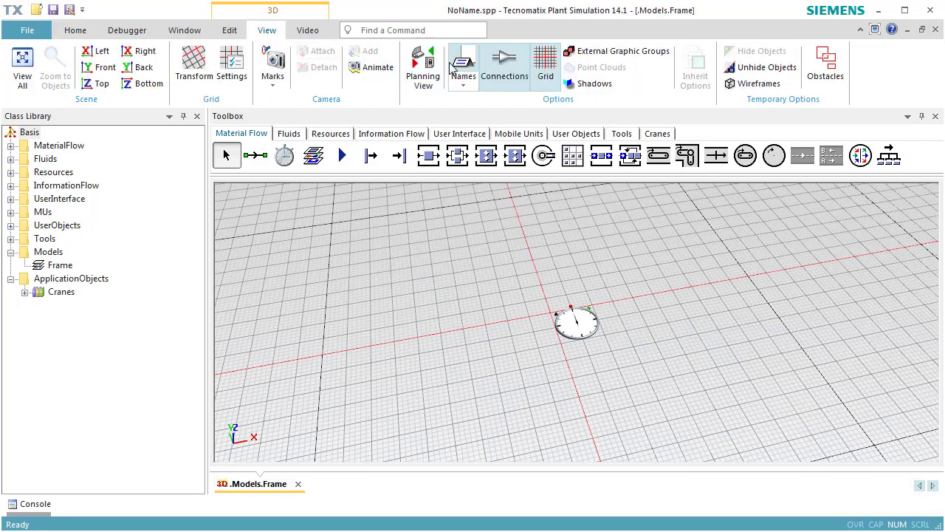
click(423, 66)
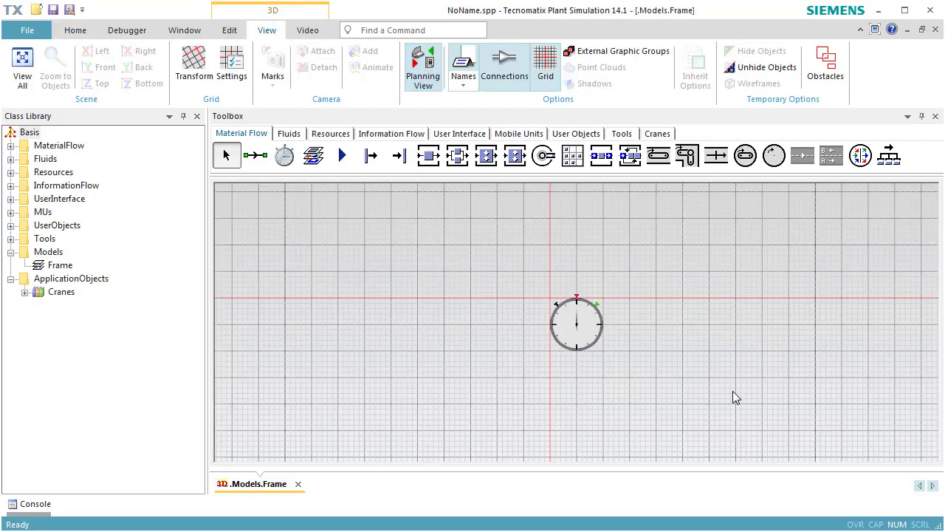
drag(732, 391, 424, 293)
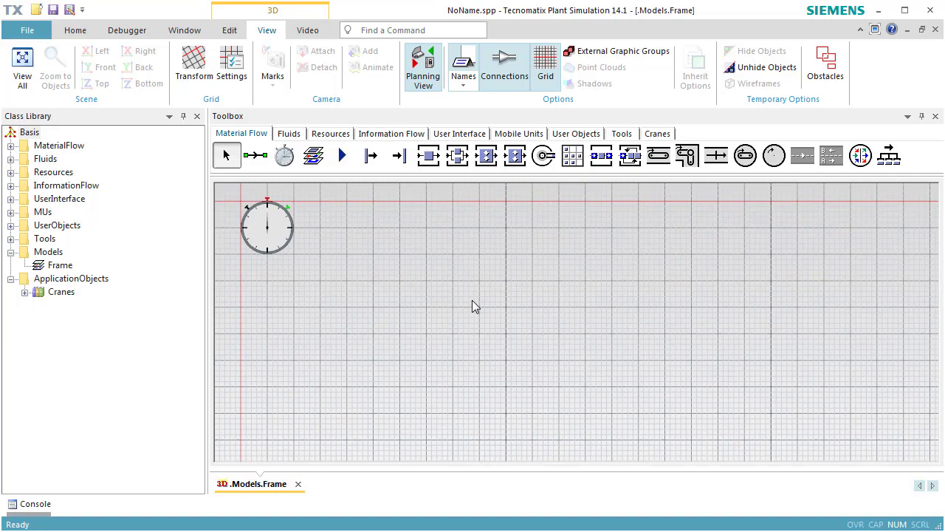
scroll(473, 300, down, 5)
drag(553, 354, 405, 296)
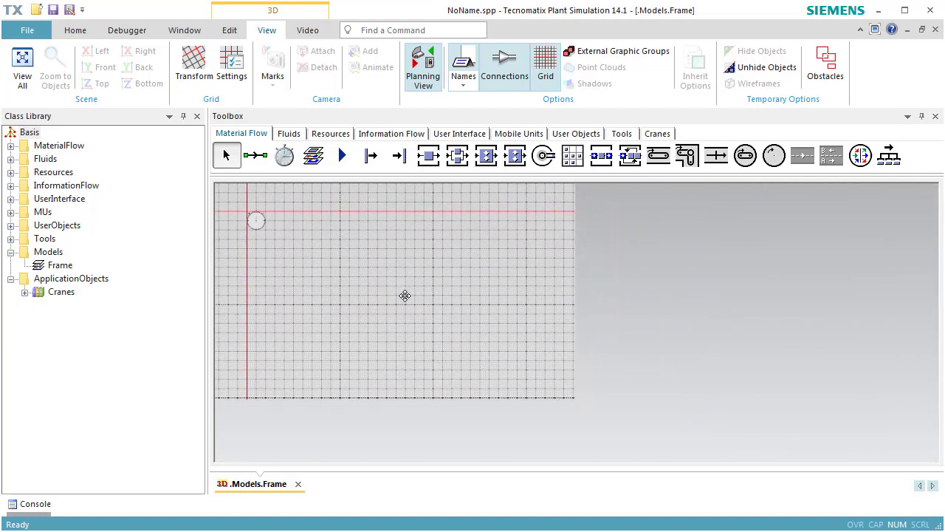
Insert a StorageArea from the Cranes toolbox below the event controller and open its settings
click(658, 133)
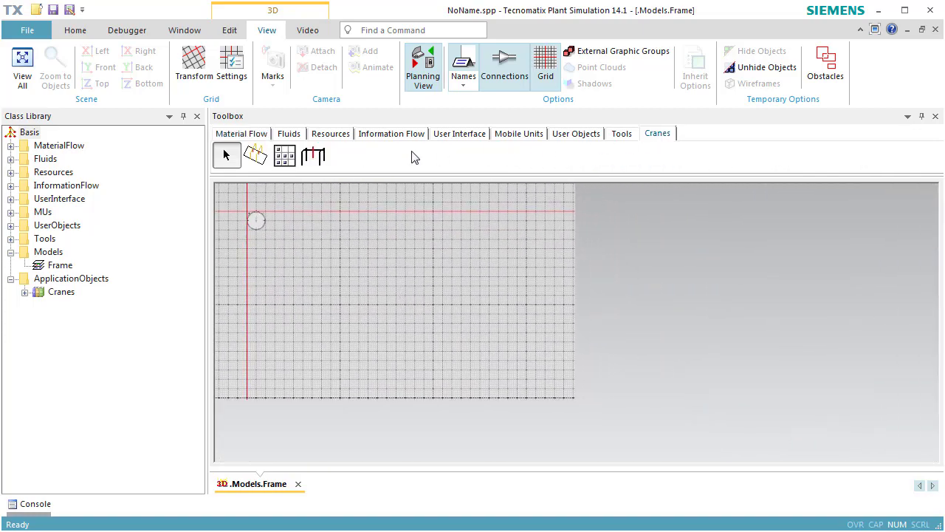
click(288, 158)
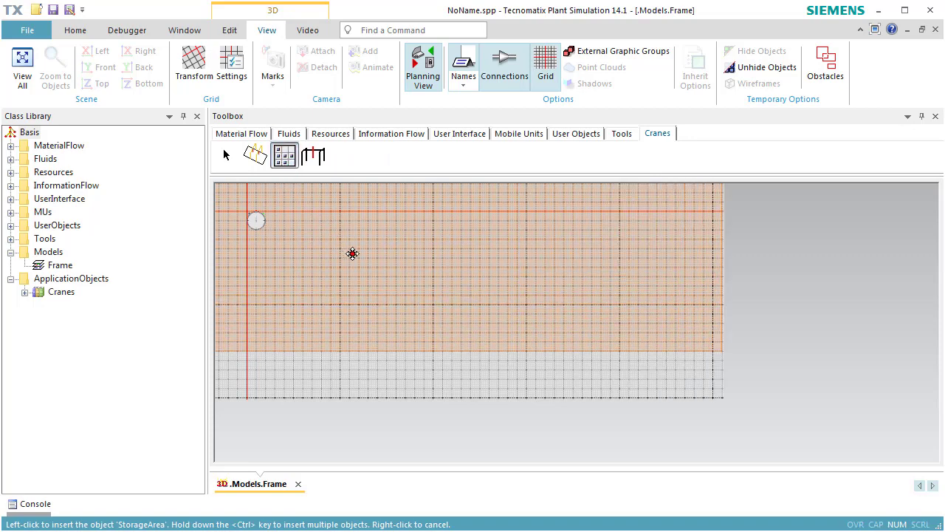
click(553, 342)
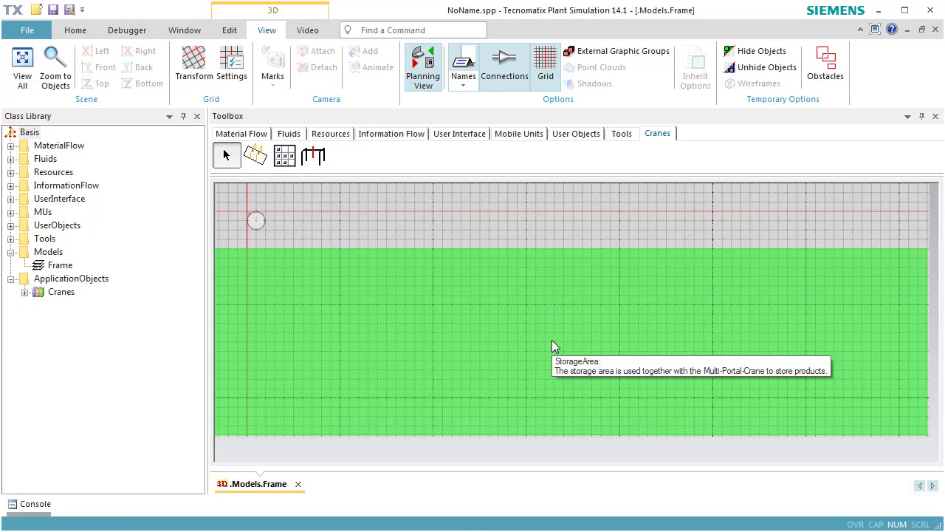
double_click(552, 343)
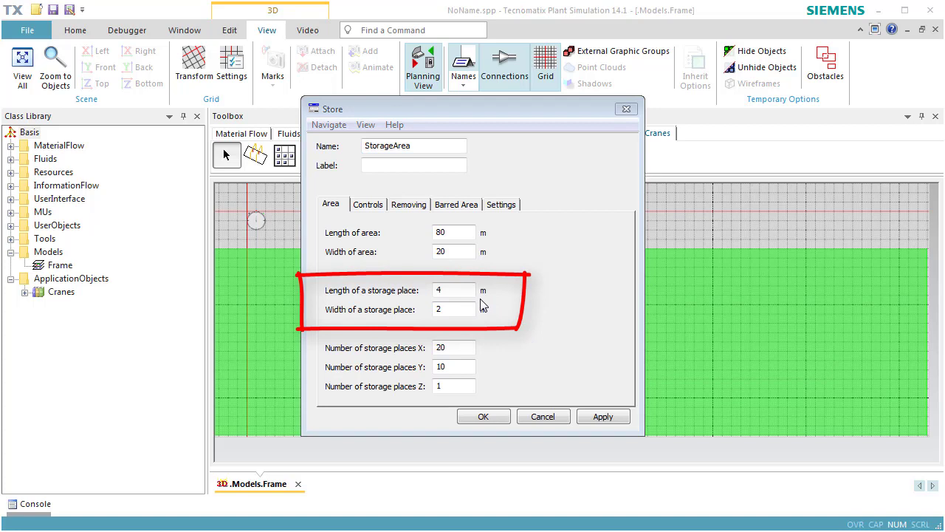
Set the storage places to 13 m long and 3 m wide, with counts X 5, Y 5, Z 3
double_click(460, 290)
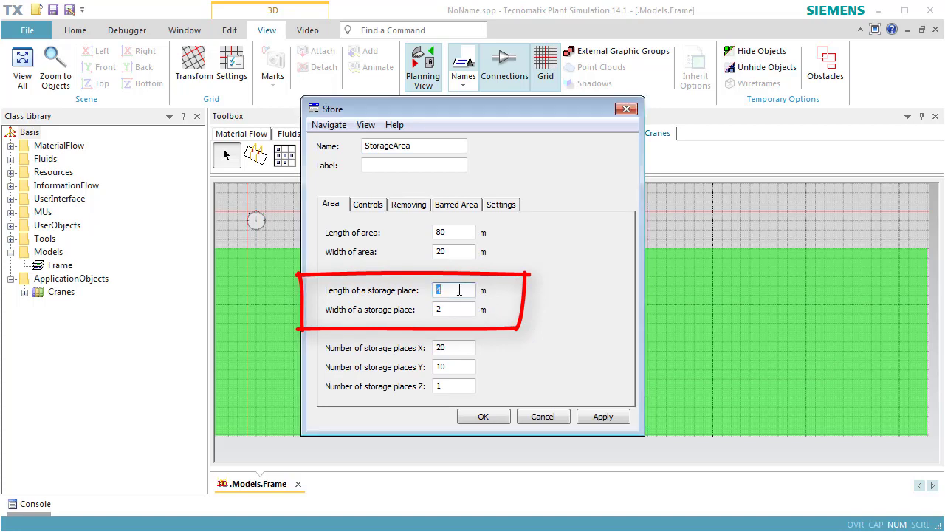
text(13)
click(455, 309)
key(BackSpace)
text(3)
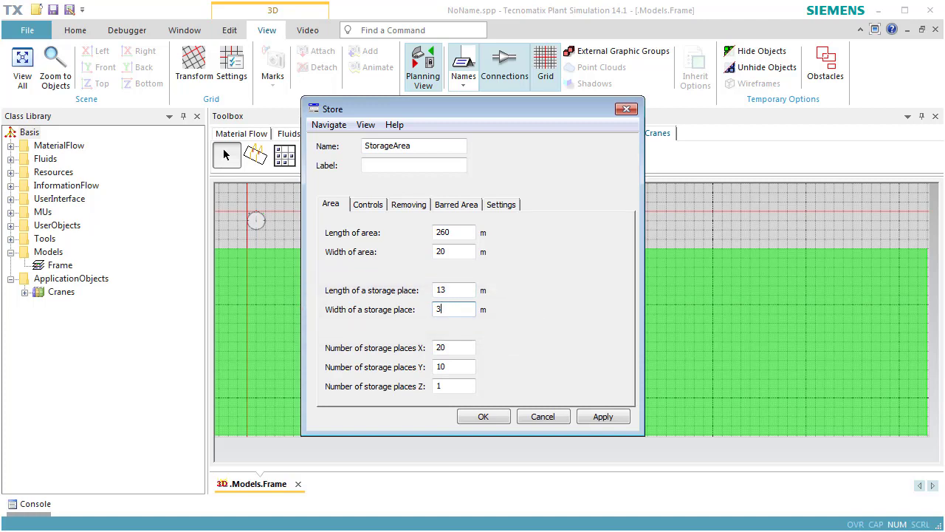
click(456, 349)
double_click(456, 350)
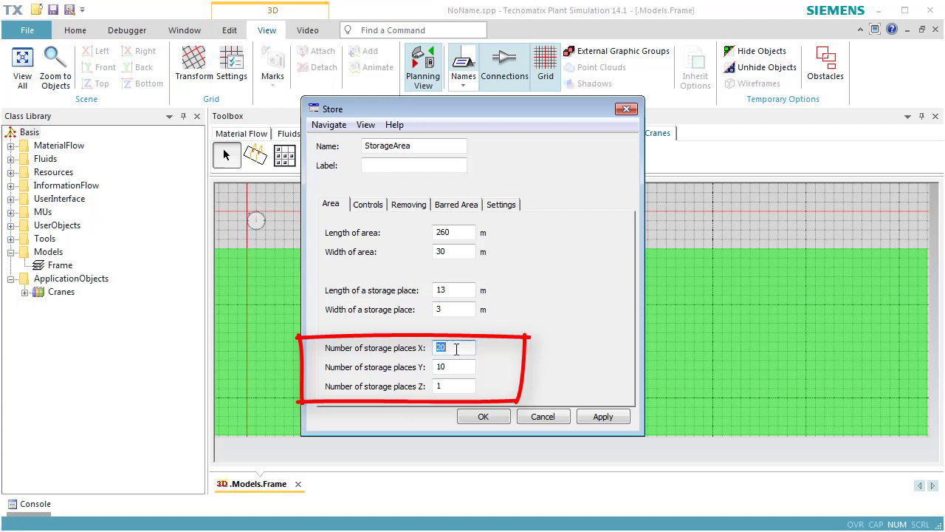
text(5)
double_click(455, 364)
text(5)
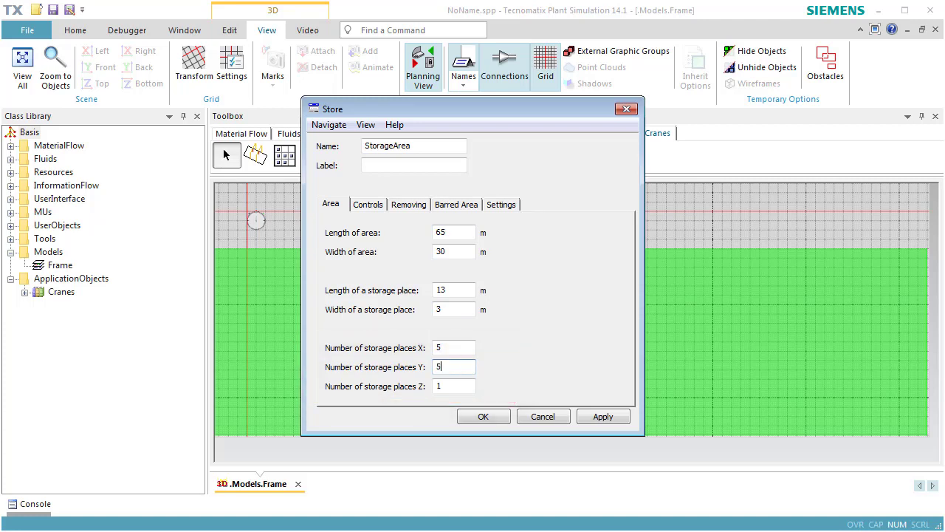
double_click(455, 385)
text(3)
Turn on automatic removing every 10:00.0000 on the Removing tab and confirm the store settings
click(412, 211)
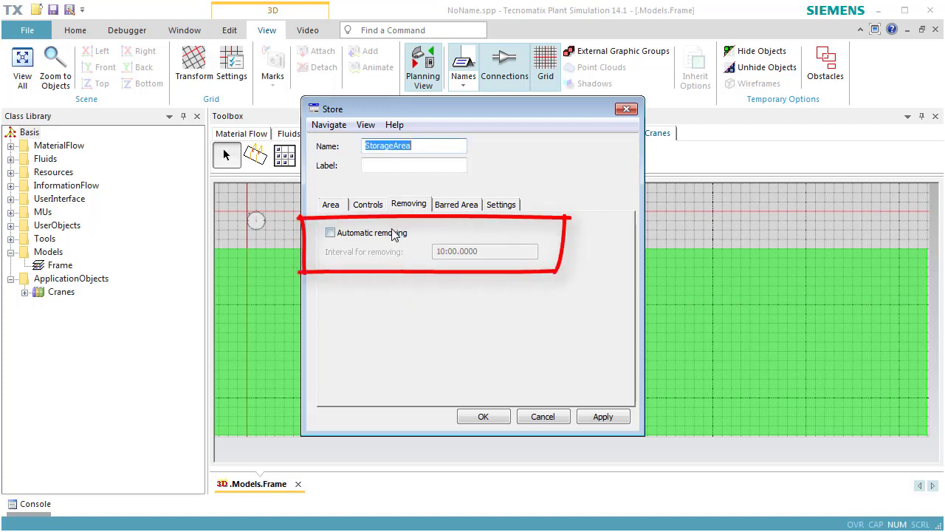
click(388, 235)
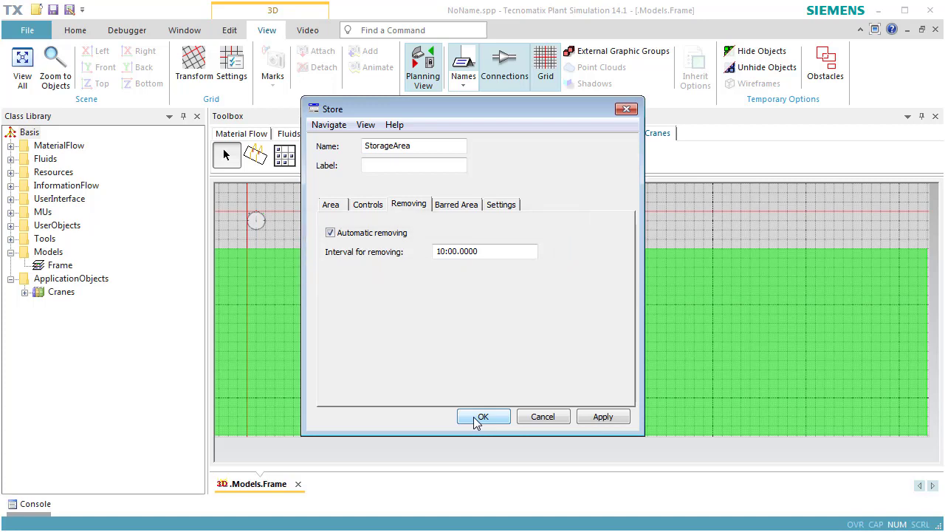
click(480, 417)
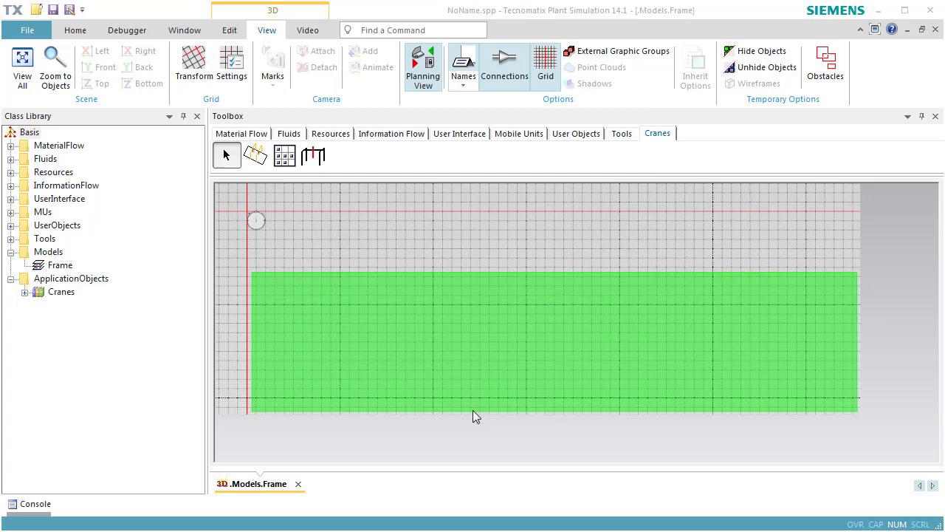
Draw a Multi-Portal Crane runway diagonally from the upper left to the lower right
click(255, 154)
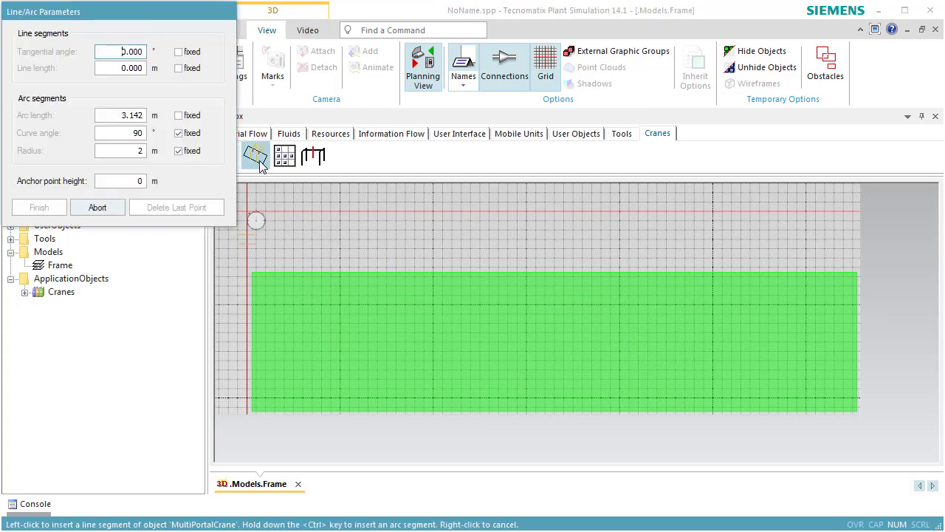
click(247, 240)
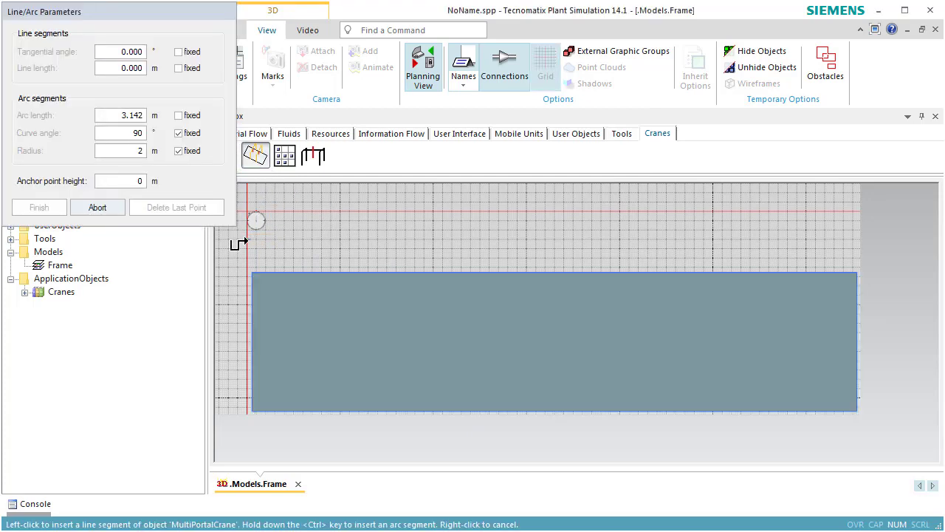
click(840, 458)
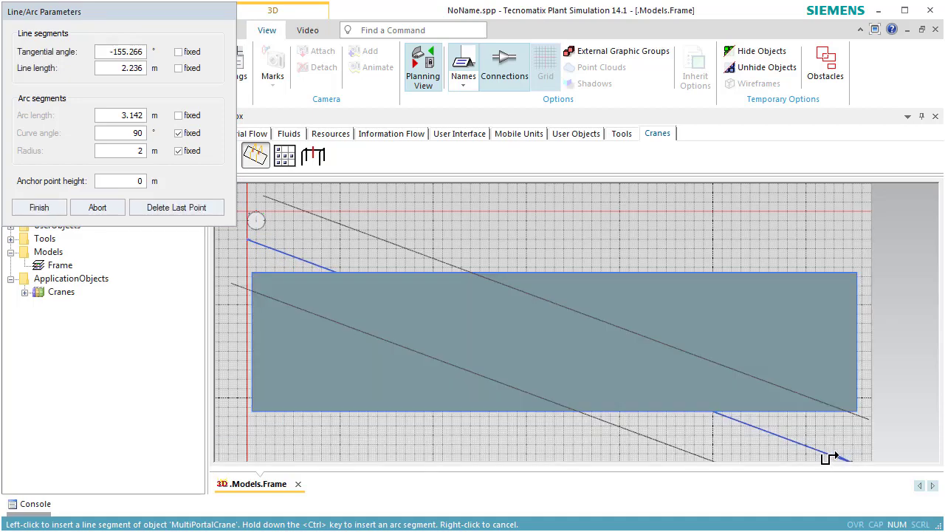
right_click(834, 454)
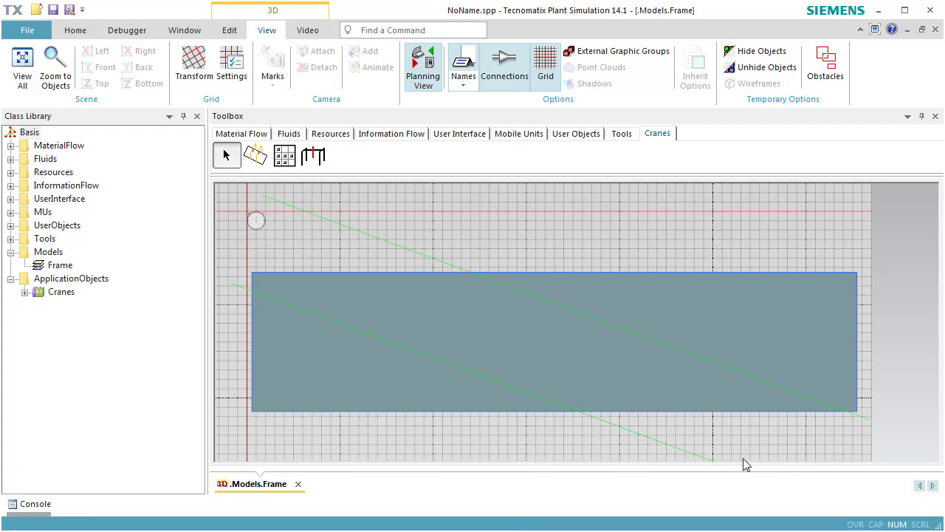
Deselect the storage area and select the crane rail to bring up its settings
click(592, 388)
click(591, 418)
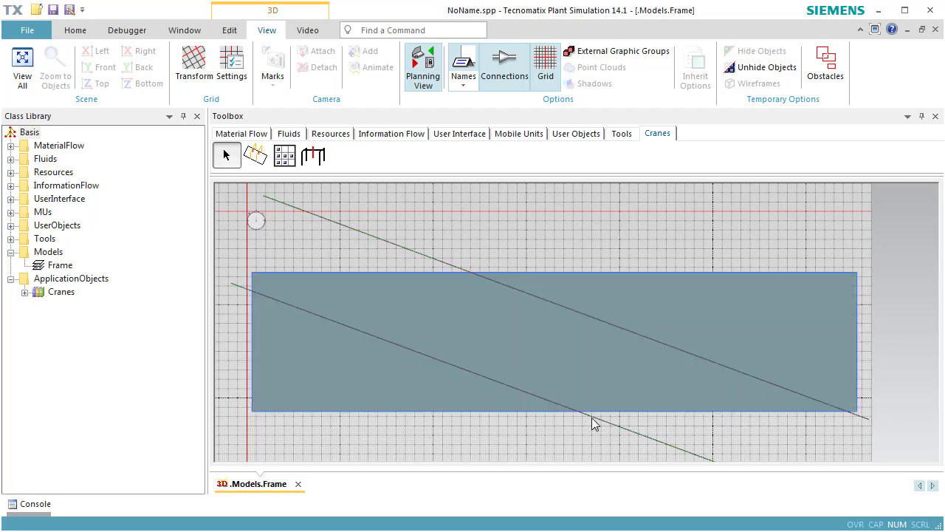
scroll(592, 417, up, 5)
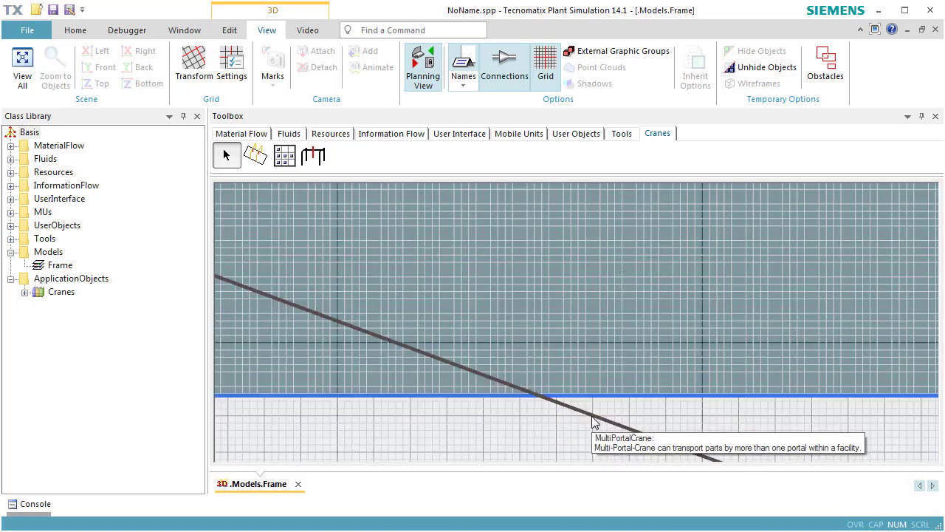
drag(591, 415, 595, 373)
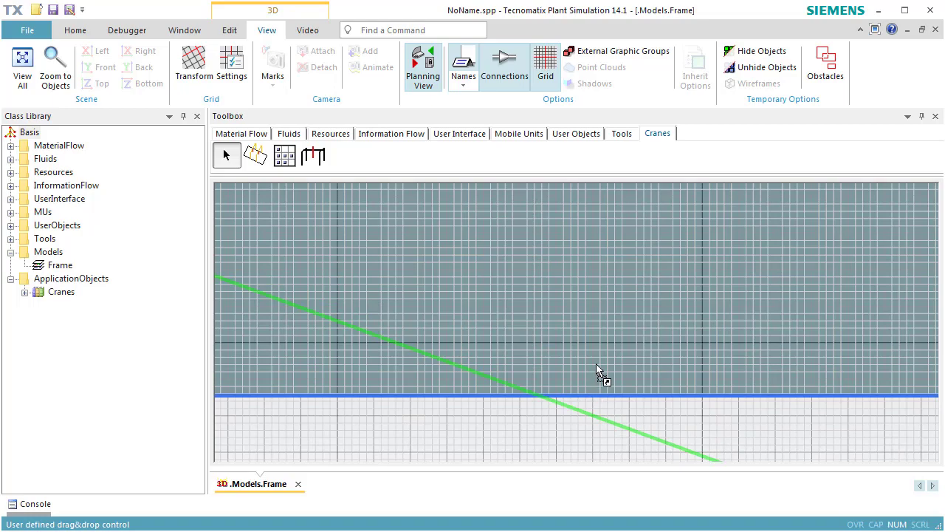
scroll(596, 365, down, 5)
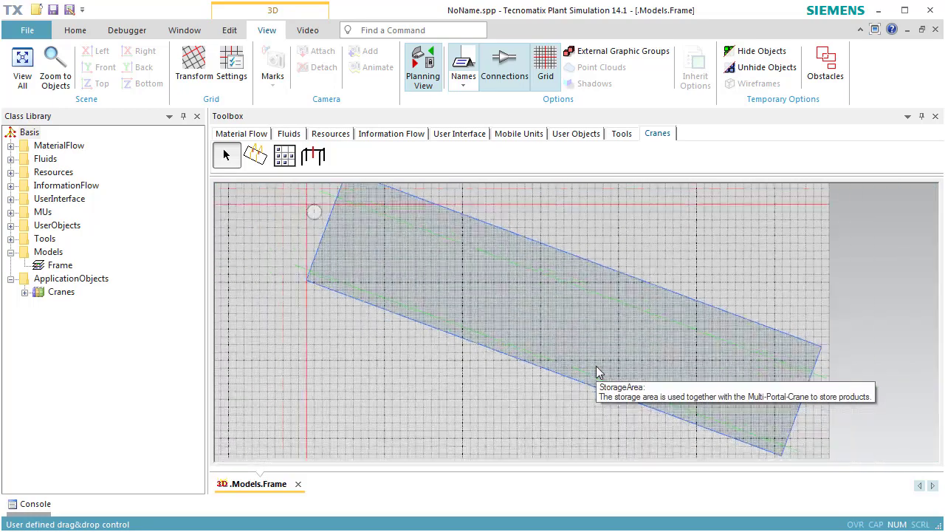
scroll(596, 365, down, 3)
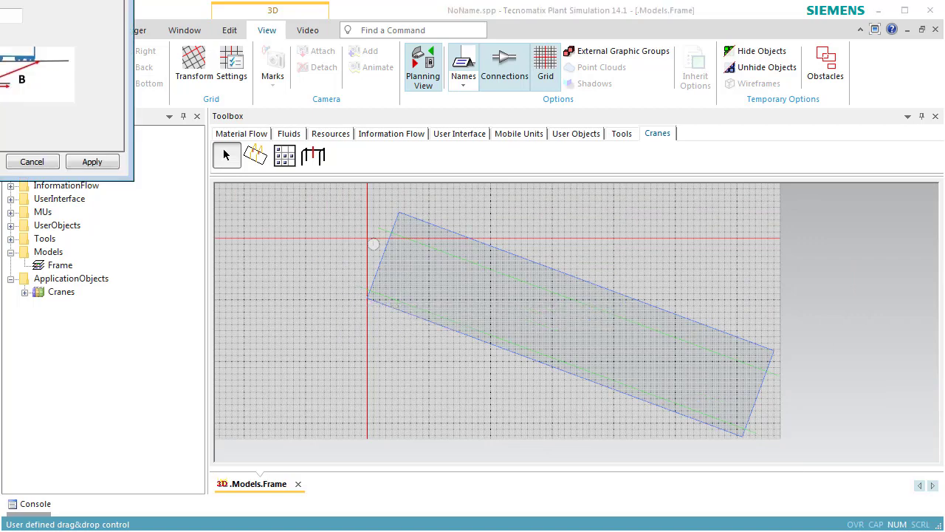
Set the crane runway length to 130 m and width to 18 m
drag(22, 2, 205, 48)
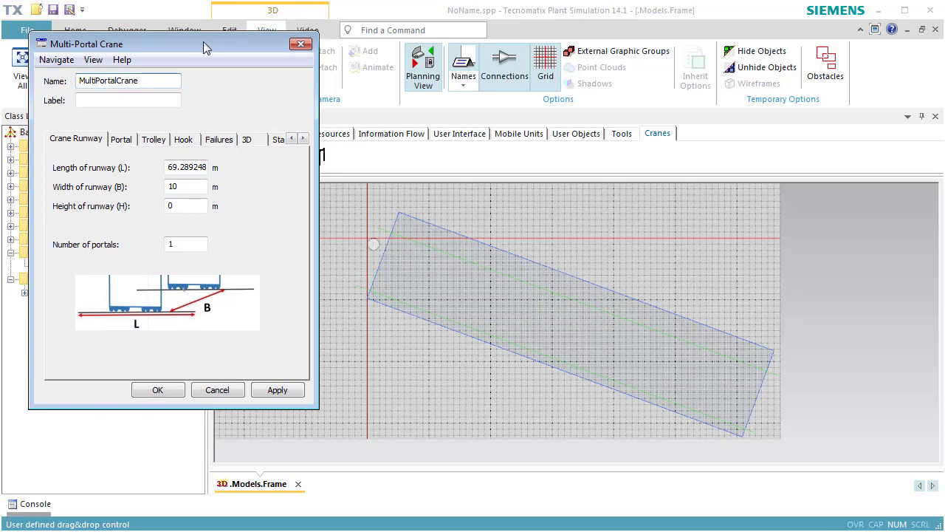
double_click(198, 168)
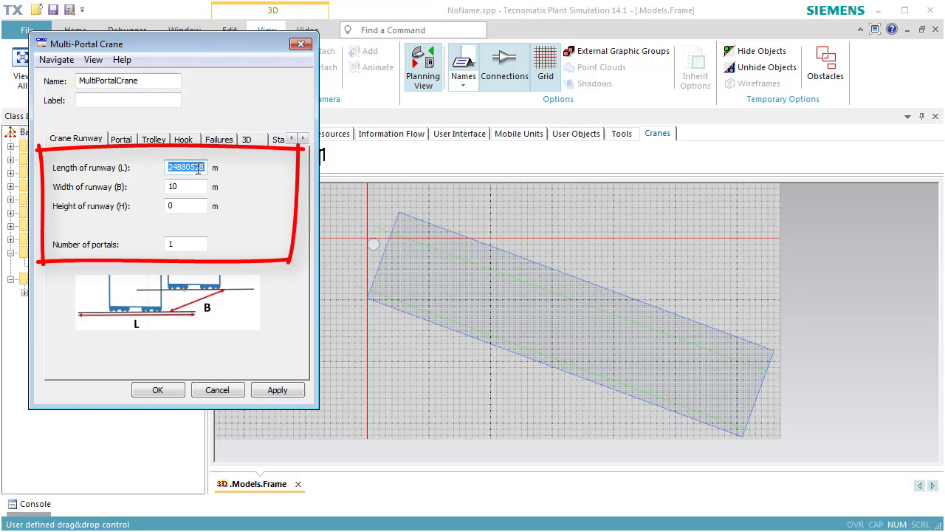
text(130)
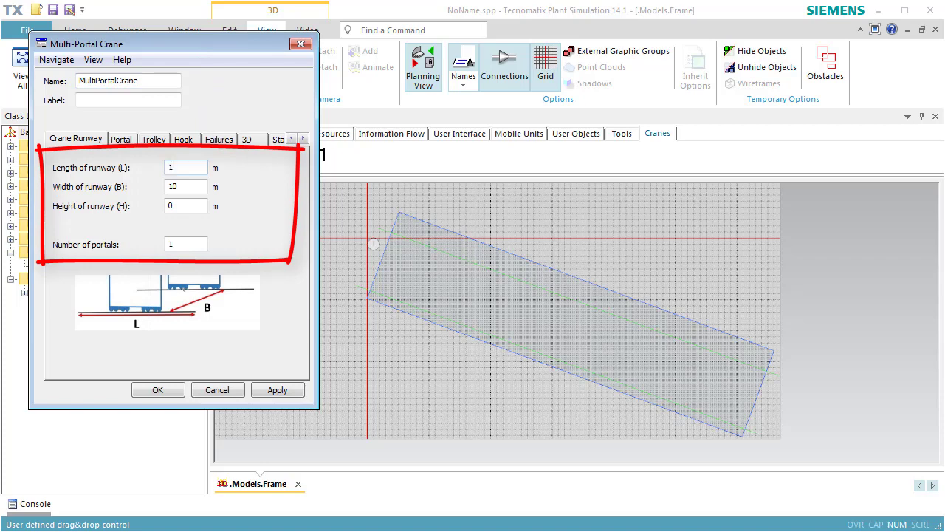
double_click(199, 186)
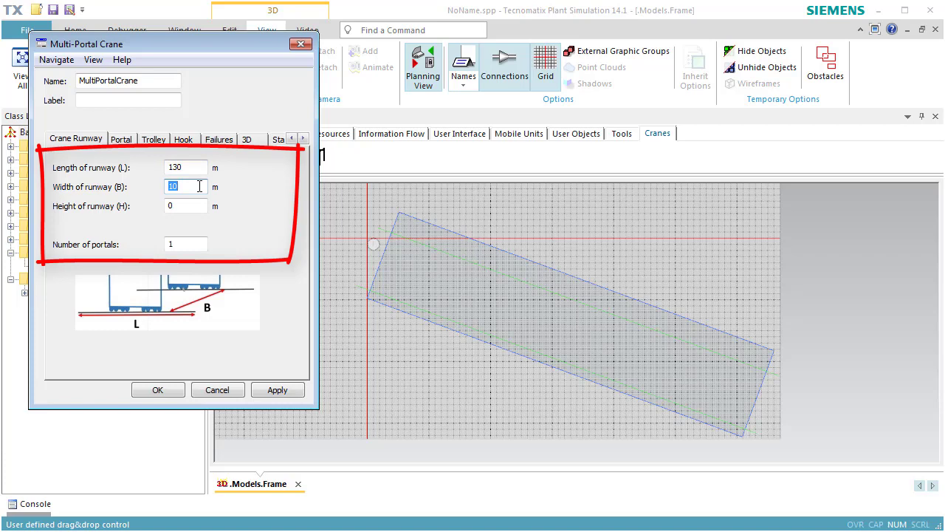
text(18)
Give the portal length 12 m, width 18 m, height 15 m and overhang 0 m
click(130, 143)
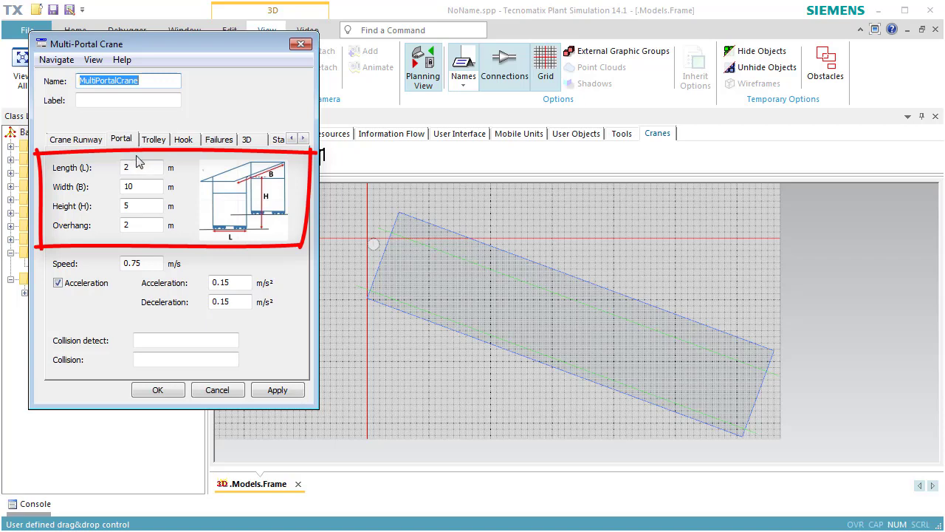
double_click(144, 165)
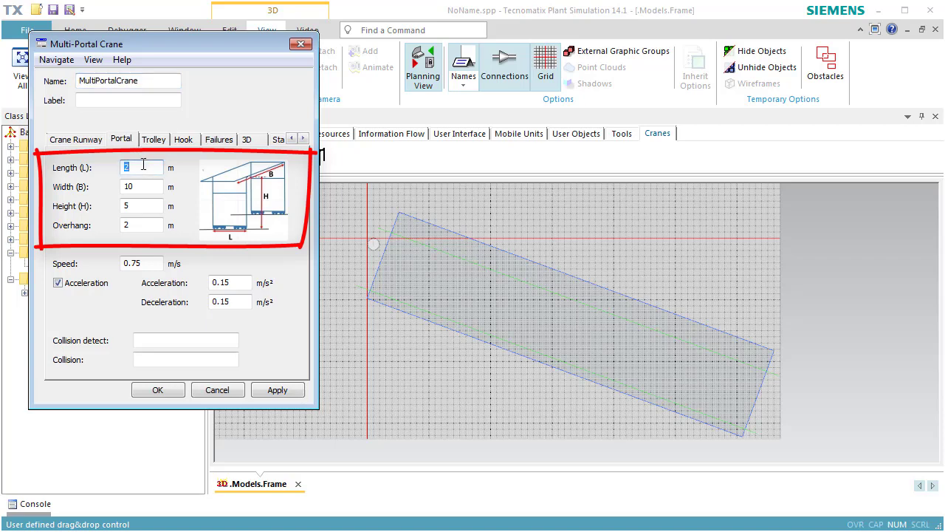
text(12)
click(140, 184)
double_click(140, 184)
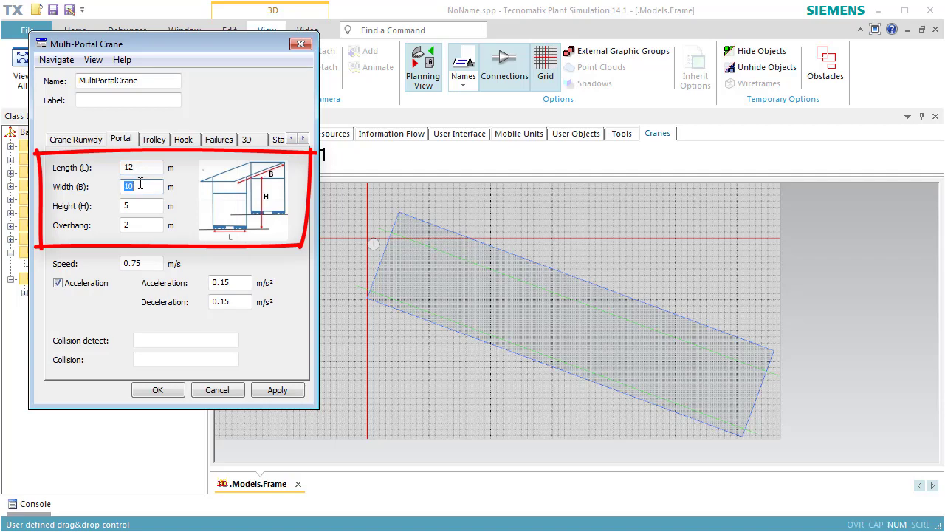
text(18)
double_click(140, 224)
text(0)
double_click(138, 206)
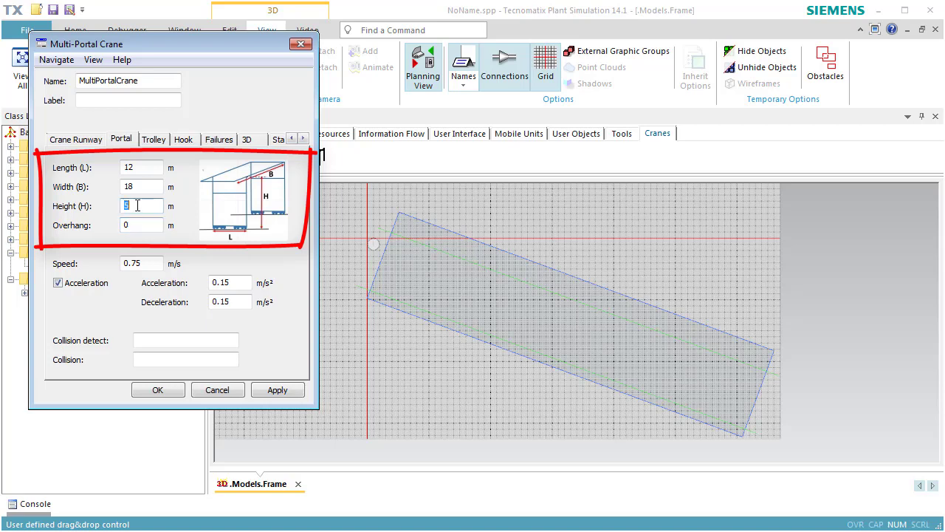
text(15)
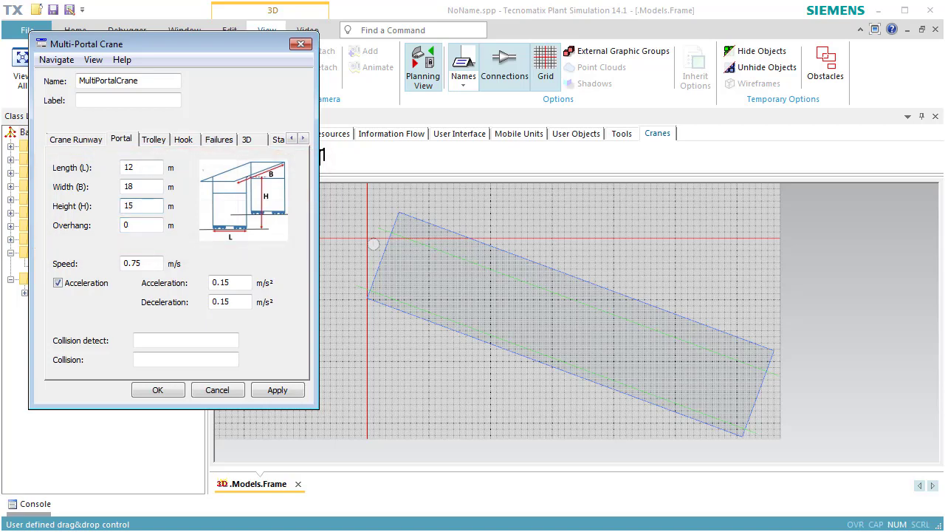
Change the trolley lift height from 7 to 12 m and confirm the crane settings
click(152, 147)
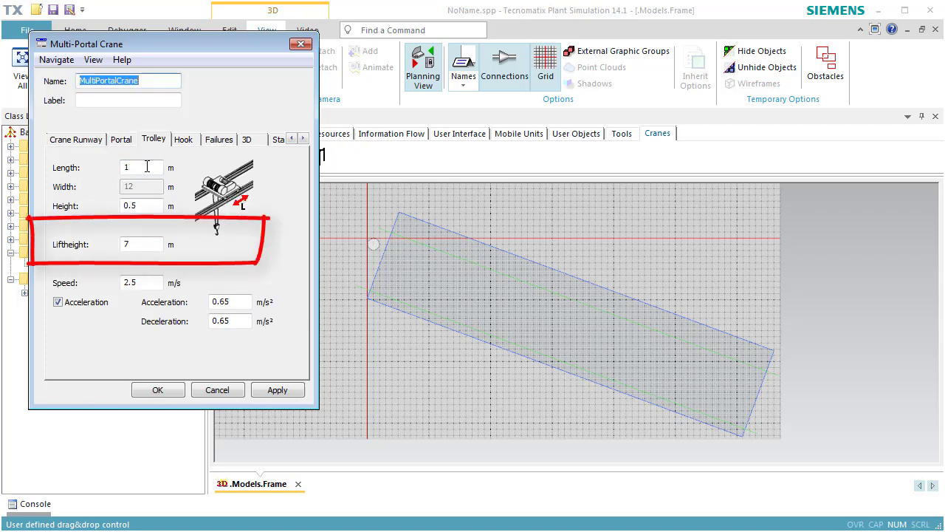
double_click(148, 243)
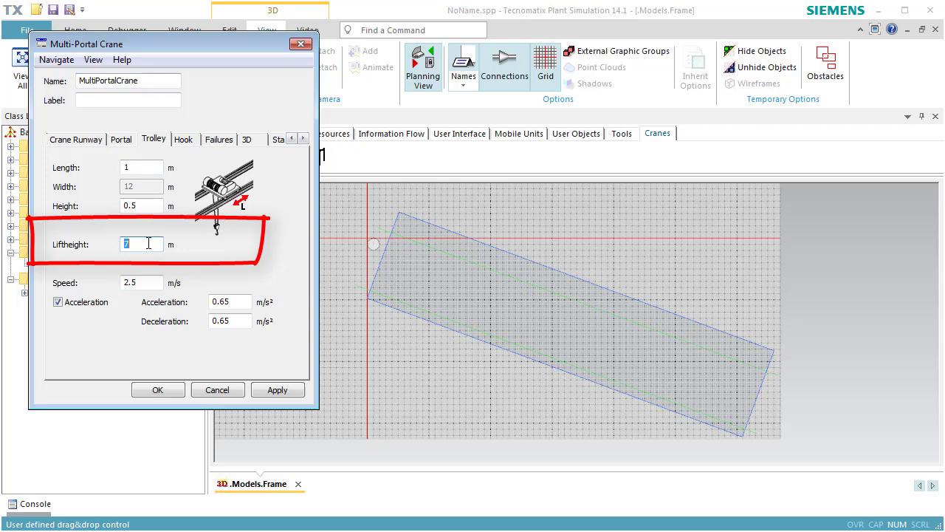
text(12)
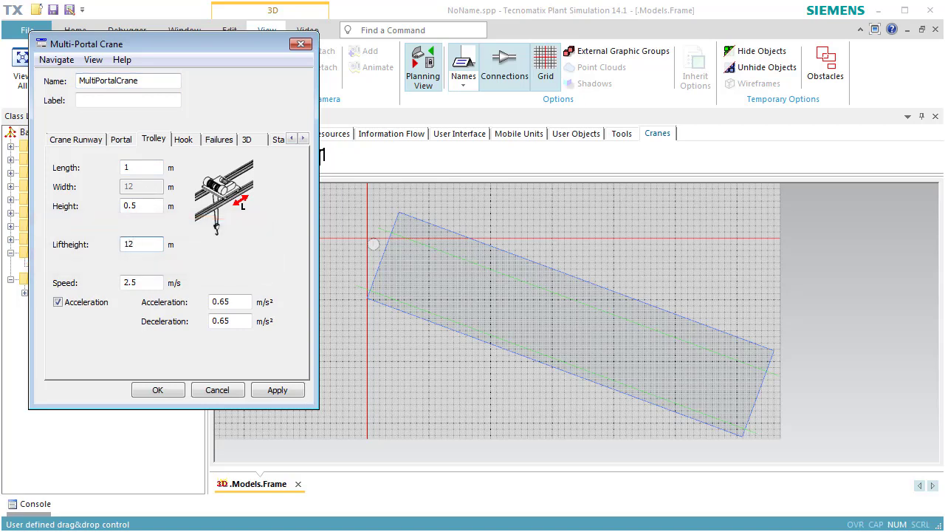
click(157, 389)
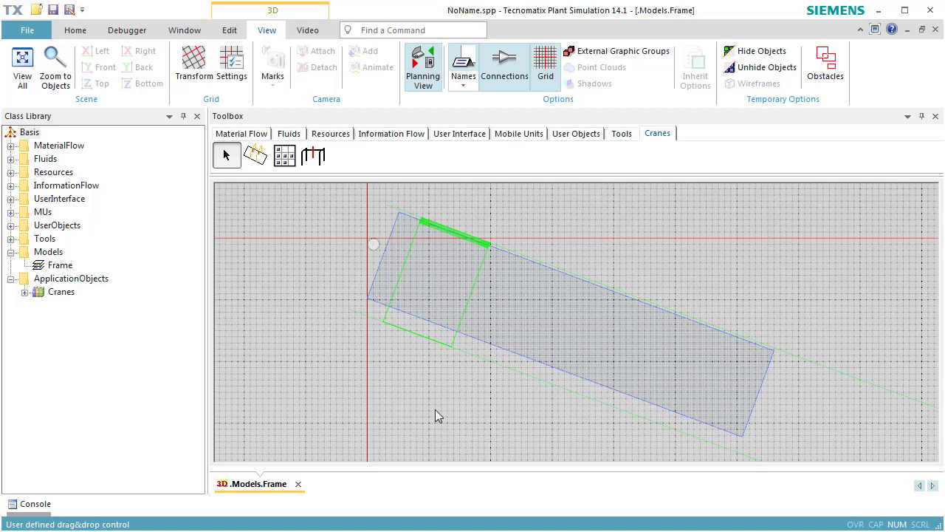
Drag the crane down and to the right so the storage area sits inside its runway
drag(551, 321, 688, 377)
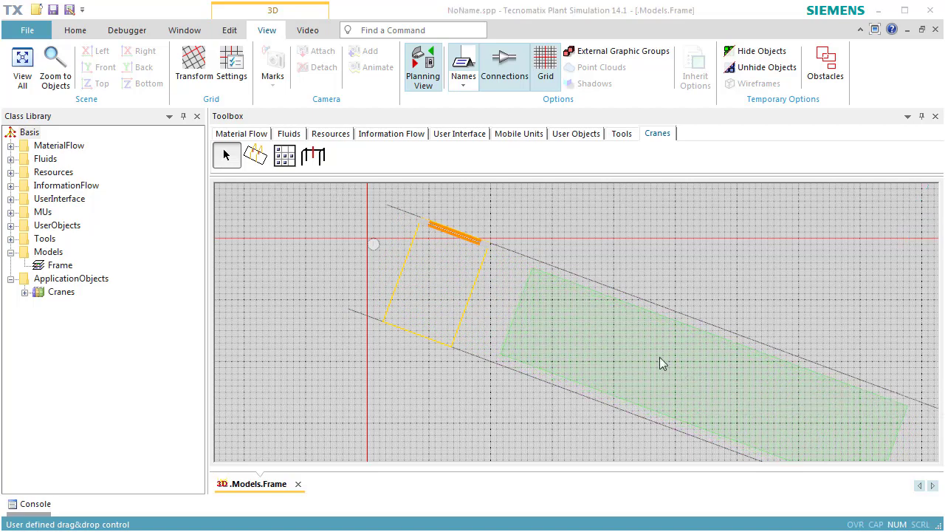
Insert a Source left of the crane and a Station inside the portal area
click(255, 136)
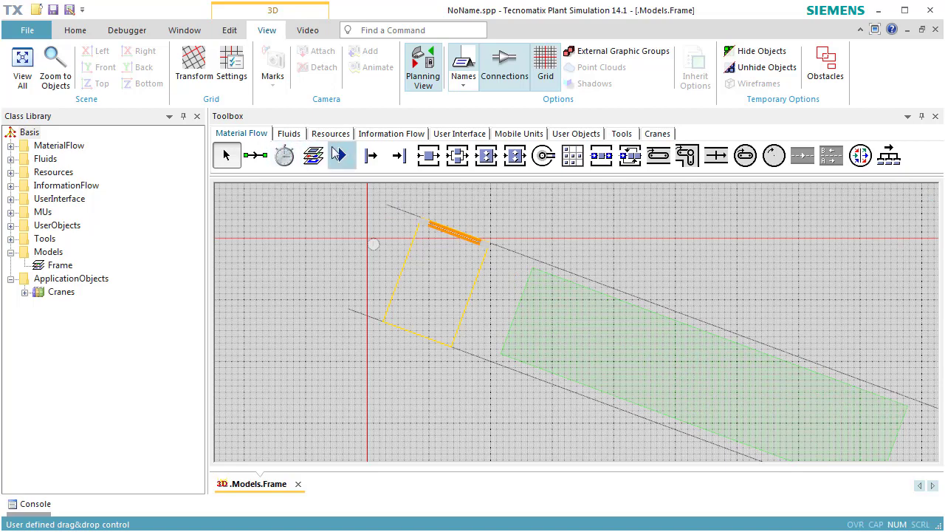
click(370, 157)
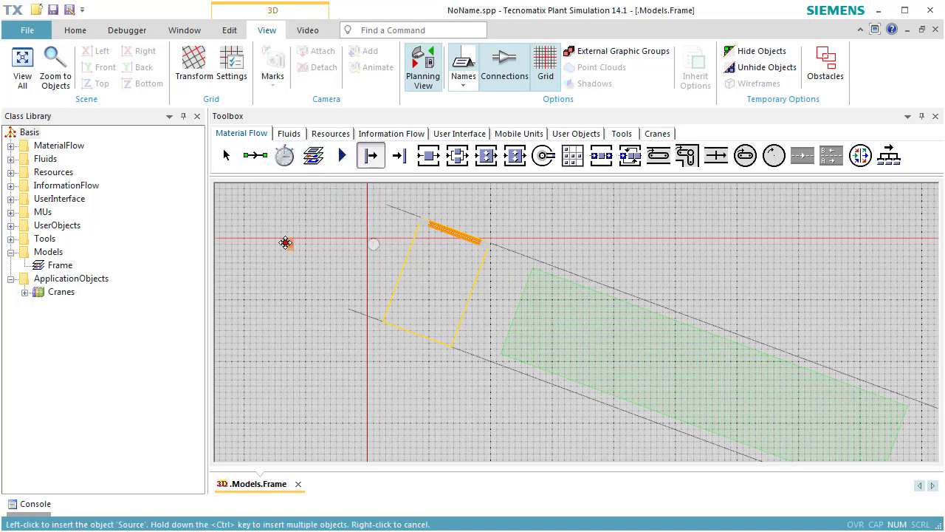
click(310, 253)
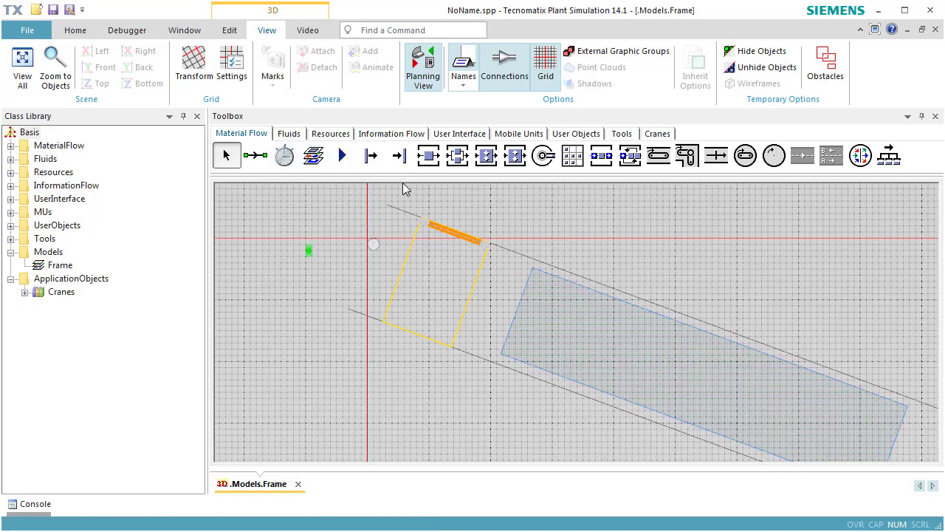
click(429, 155)
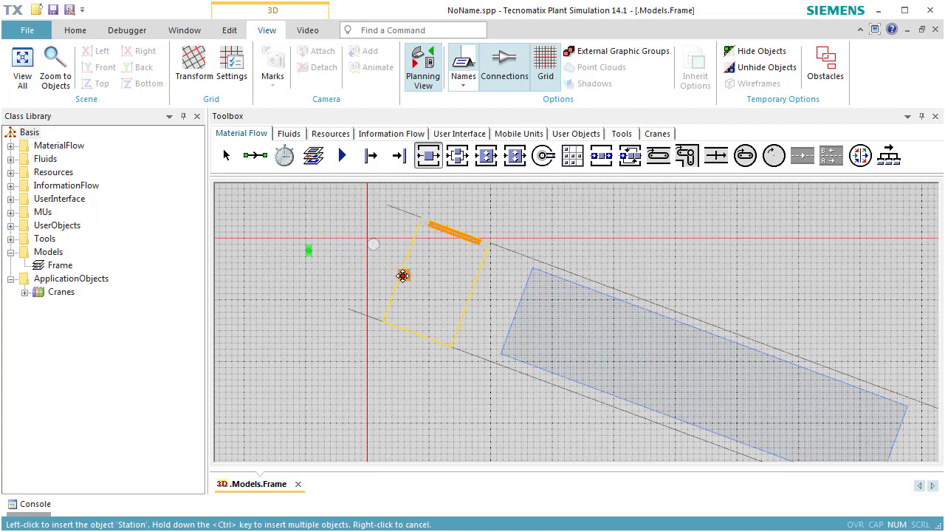
click(404, 276)
Connect the Source to the Station
click(257, 157)
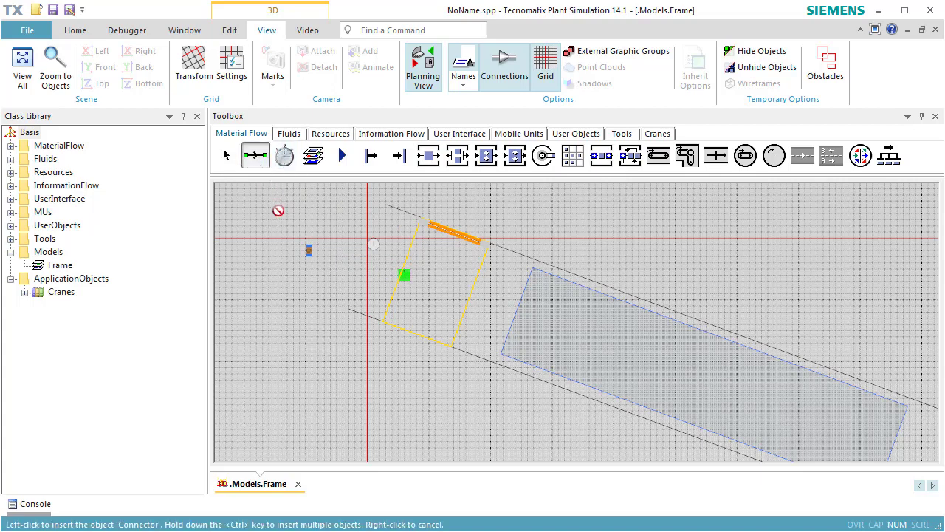
click(308, 251)
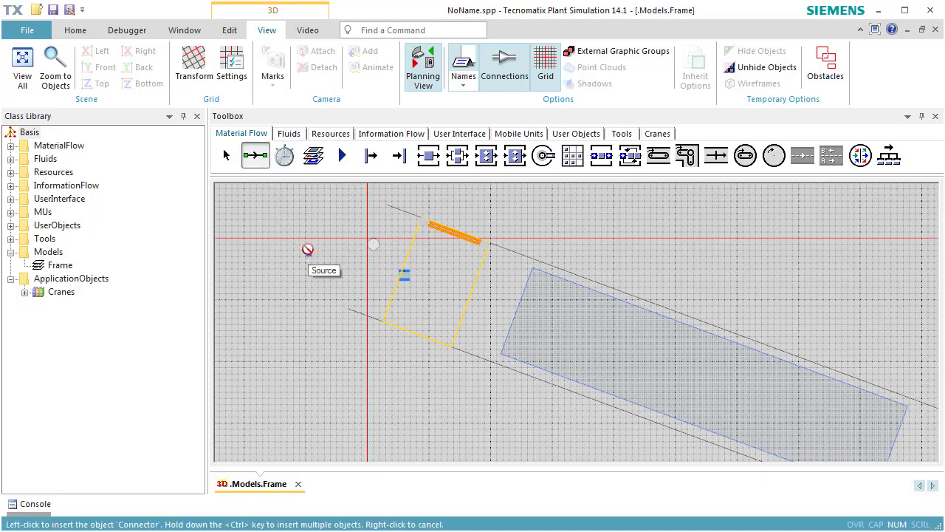
click(404, 275)
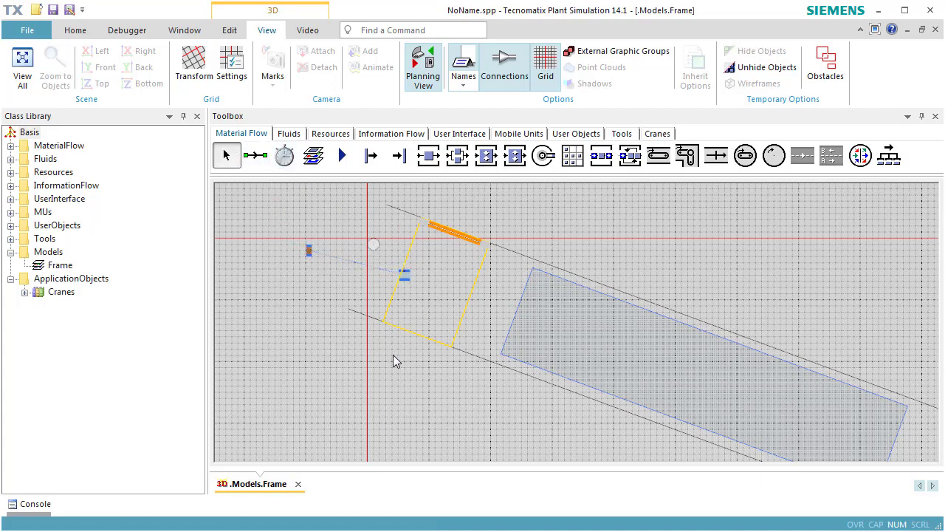
drag(451, 400, 270, 315)
Insert a second Station past the runway's far end and a Drain below-right of it
click(429, 155)
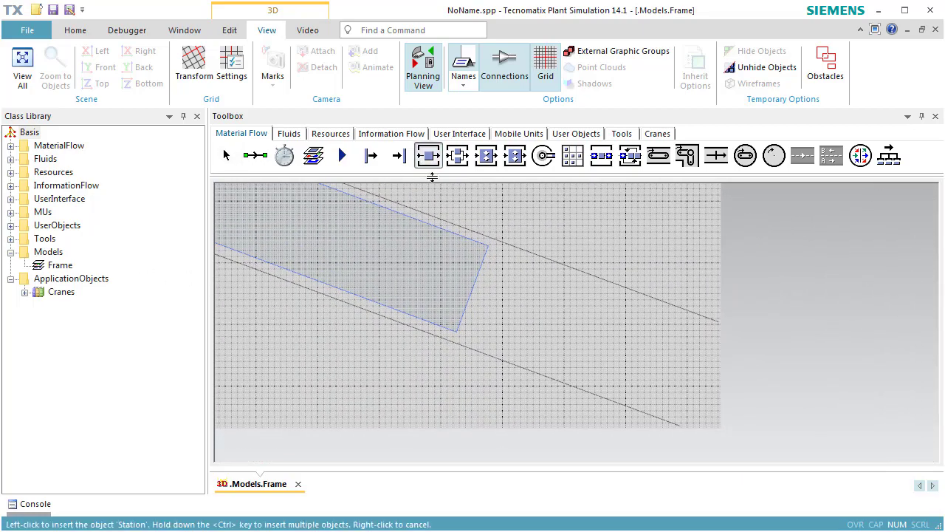
click(619, 348)
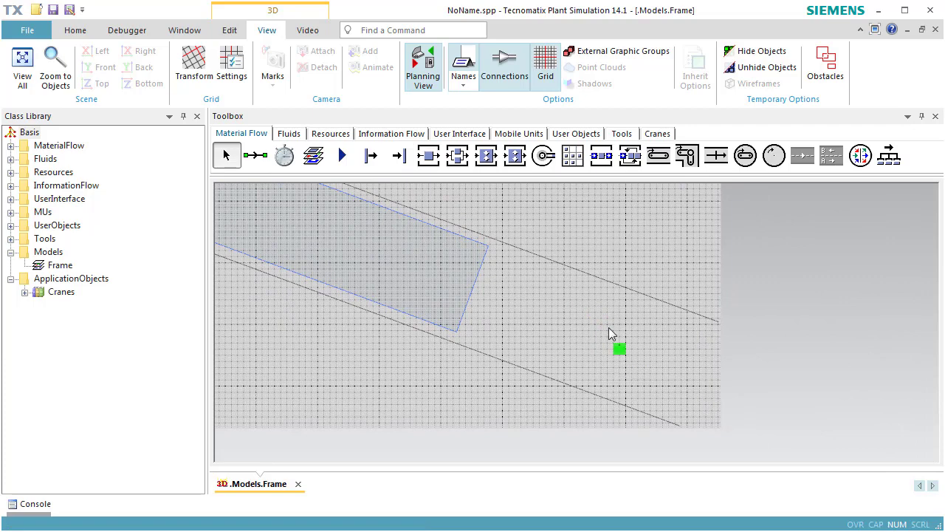
click(399, 157)
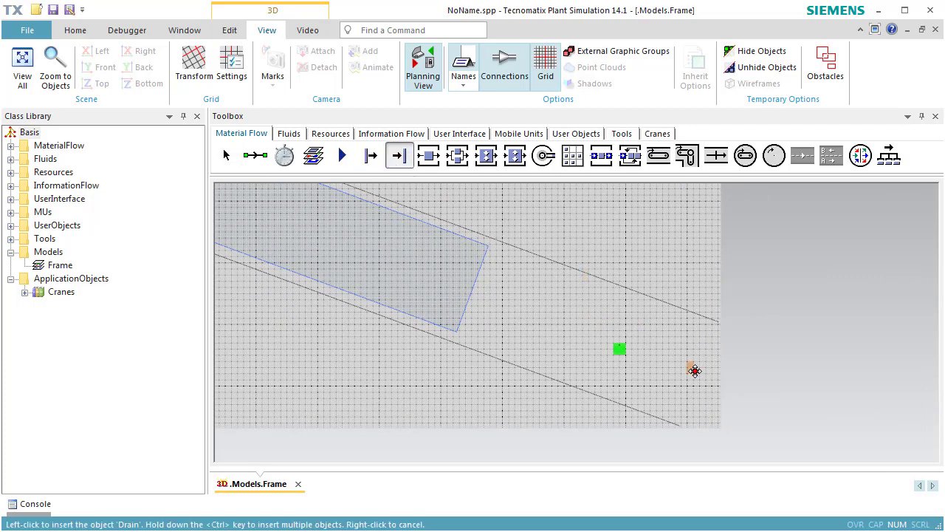
click(728, 393)
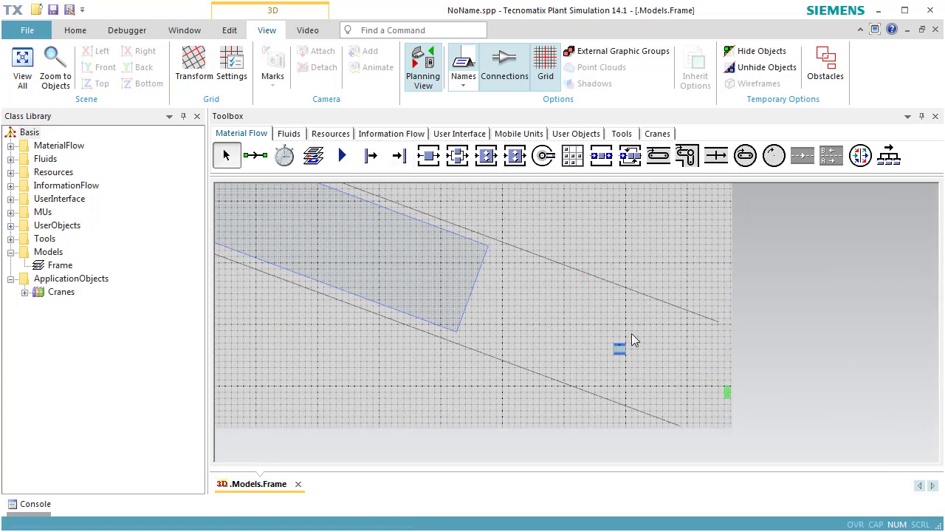
Connect the new Station to the Drain
click(255, 155)
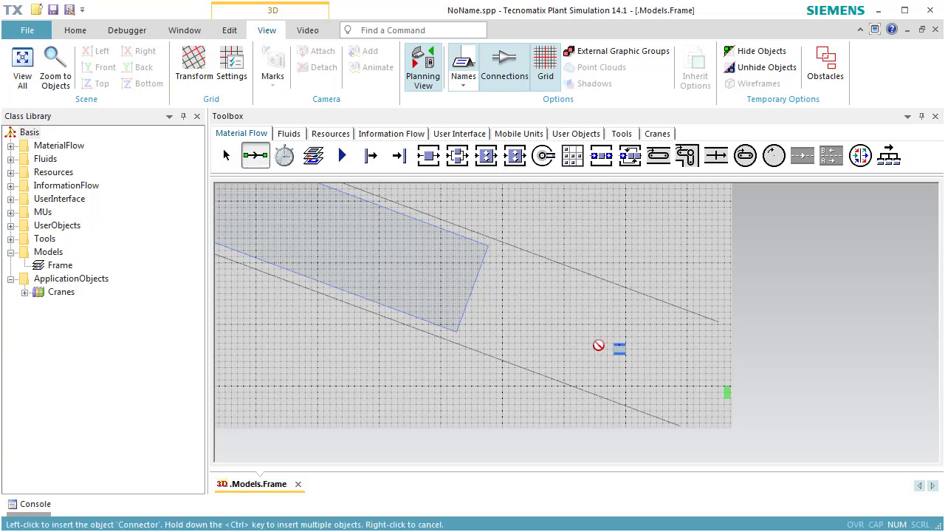
click(619, 348)
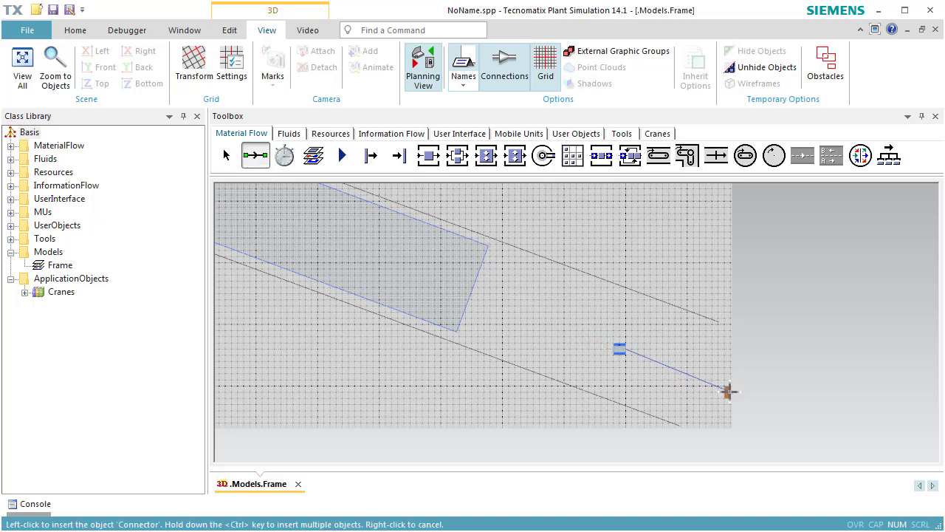
click(727, 392)
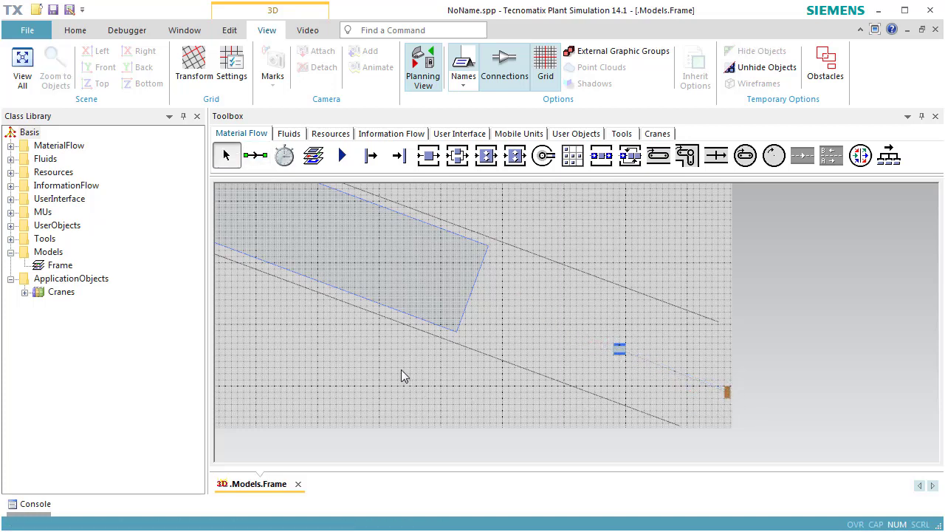
Drop the first station onto the crane and set it as the crane's Entrance
drag(401, 376, 577, 360)
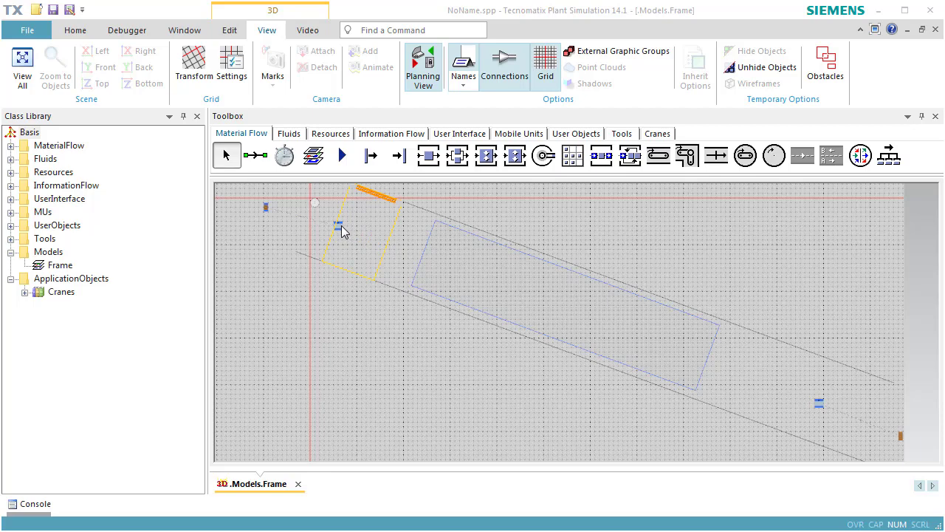
drag(341, 226, 446, 268)
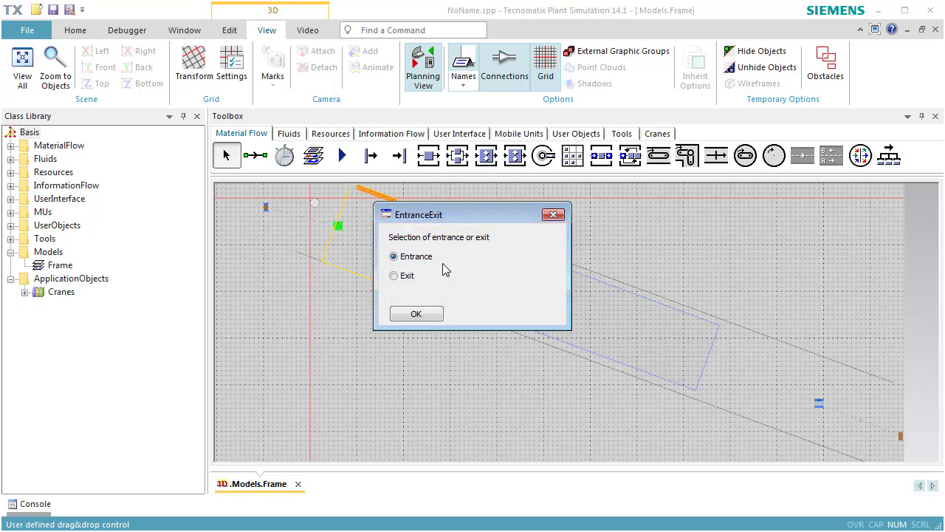
click(424, 316)
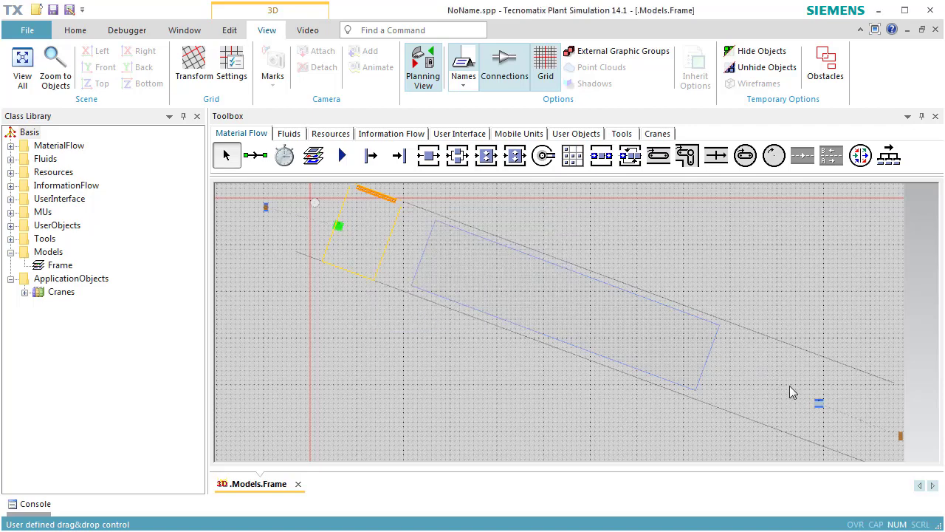
Drop the far station onto the crane and set it as the crane's Exit
drag(818, 403, 681, 364)
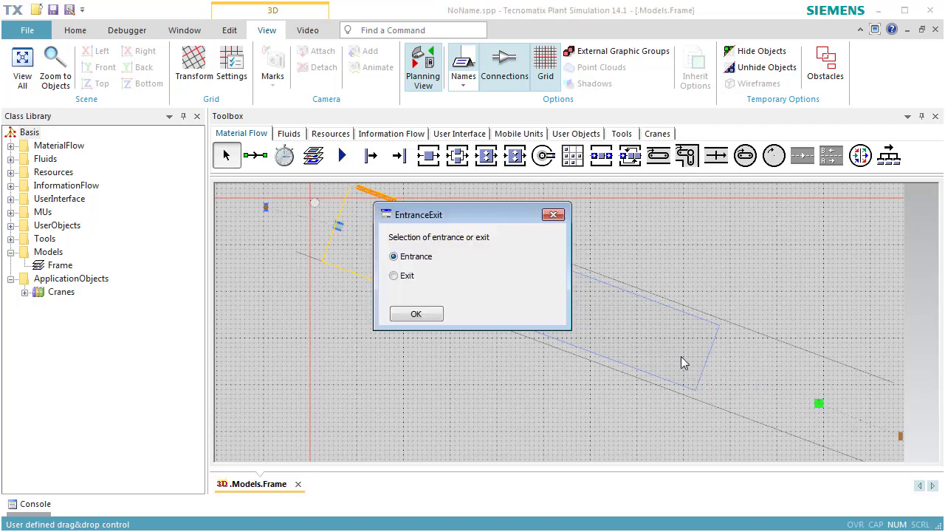
click(394, 275)
click(414, 314)
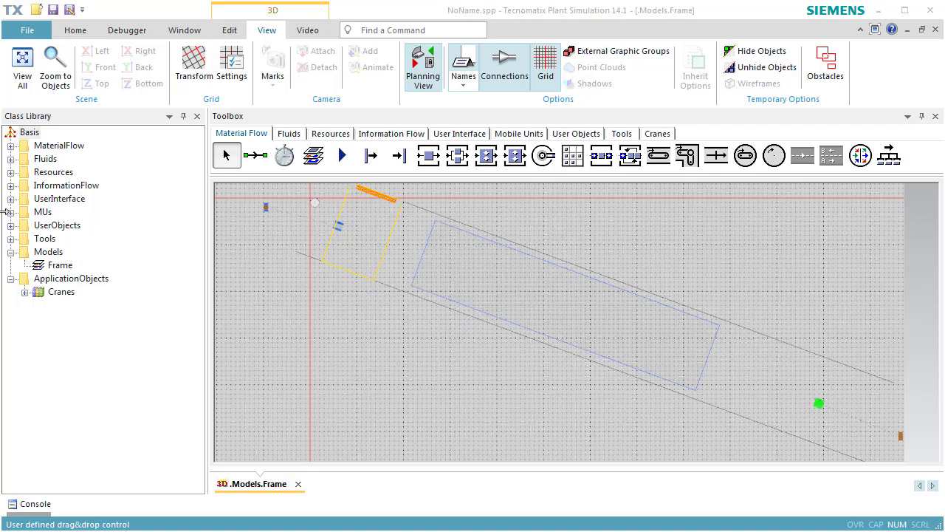
Duplicate the Part class in the MUs folder to create Part1
click(11, 212)
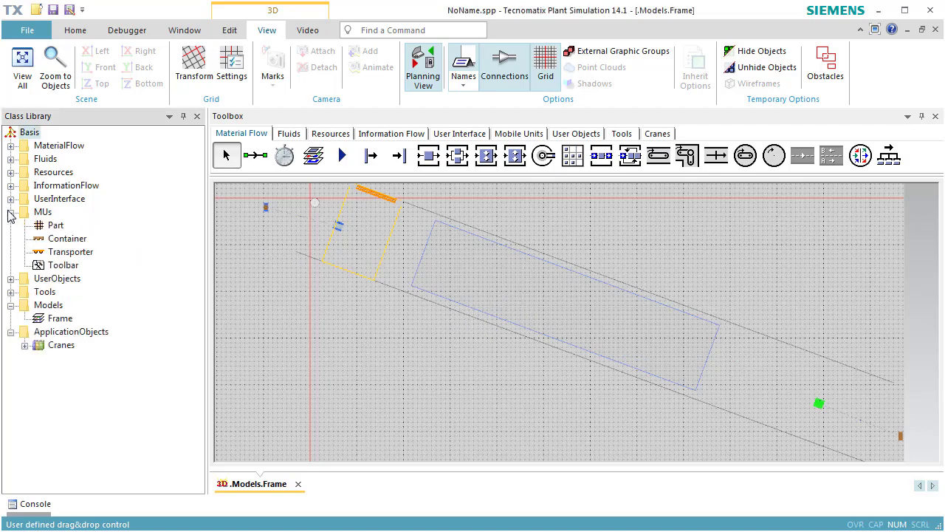
right_click(42, 227)
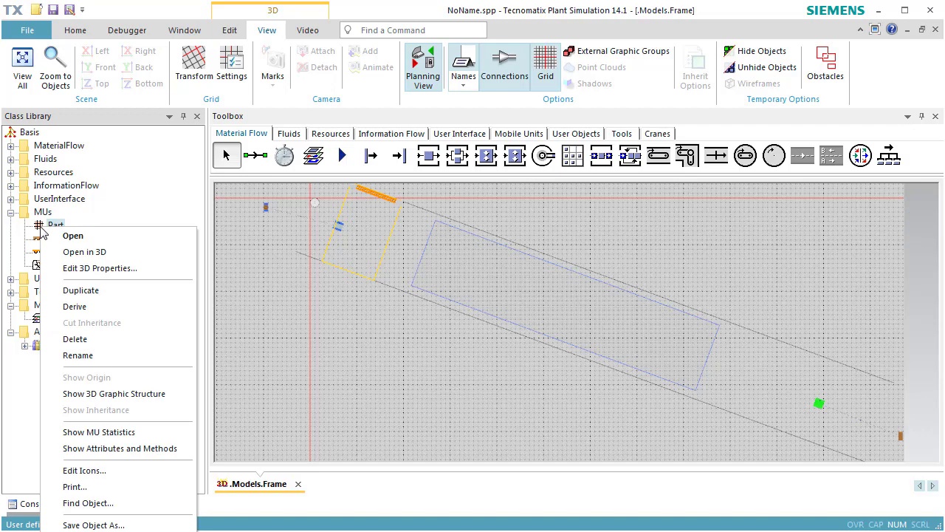
click(67, 293)
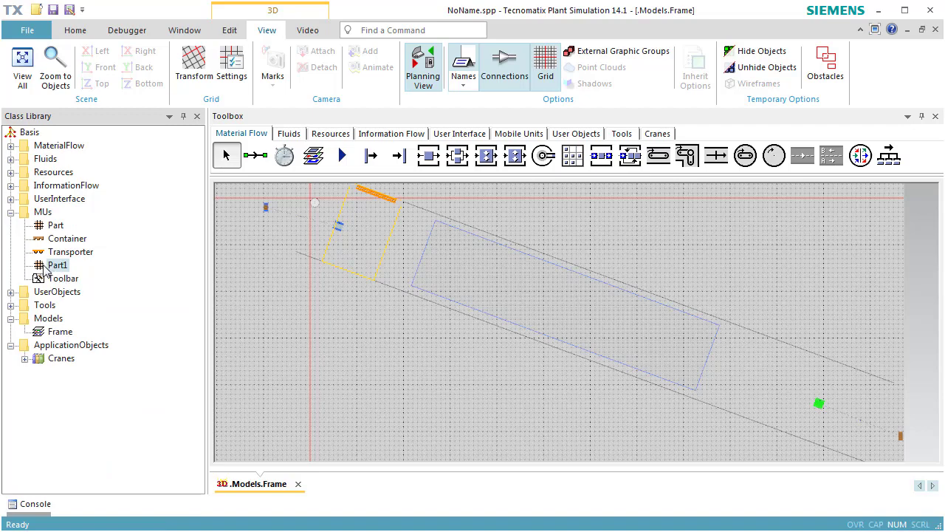
right_click(39, 267)
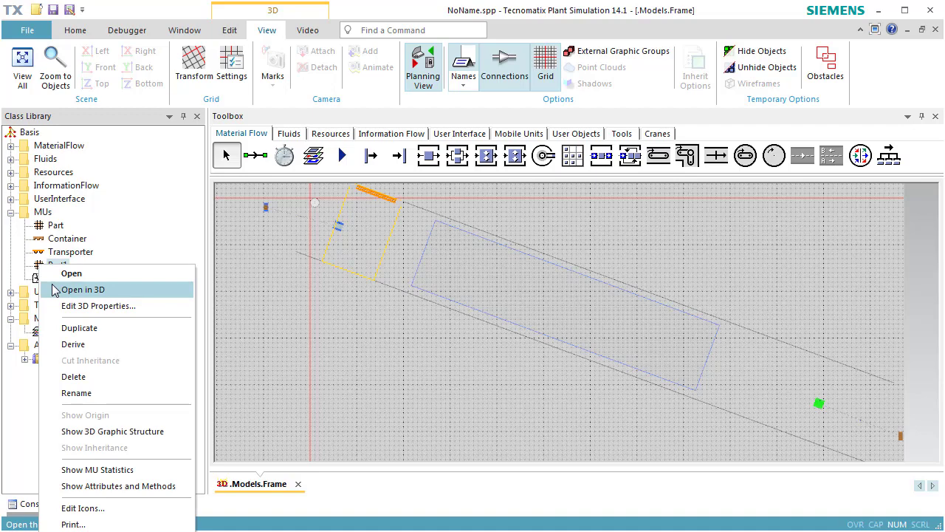
Open Part1 in 3D and delete its default box graphic
click(56, 290)
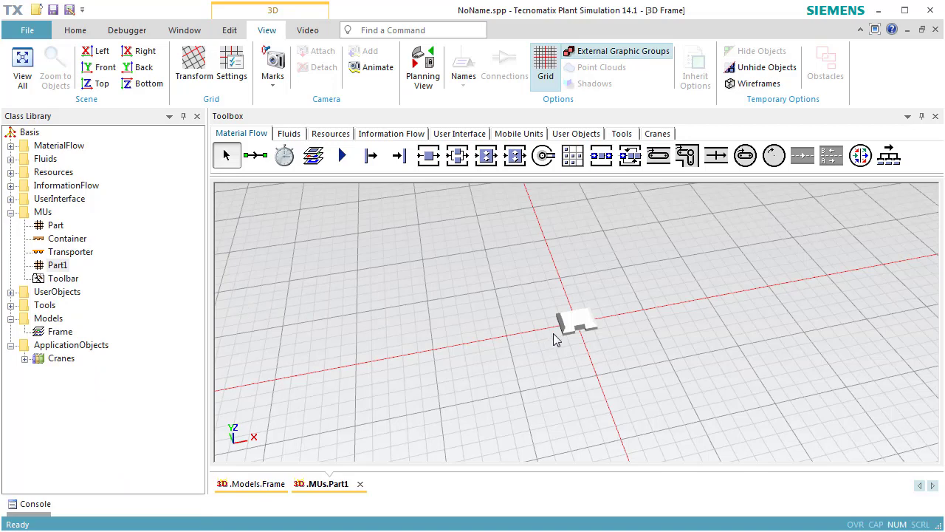
click(574, 326)
key(Delete)
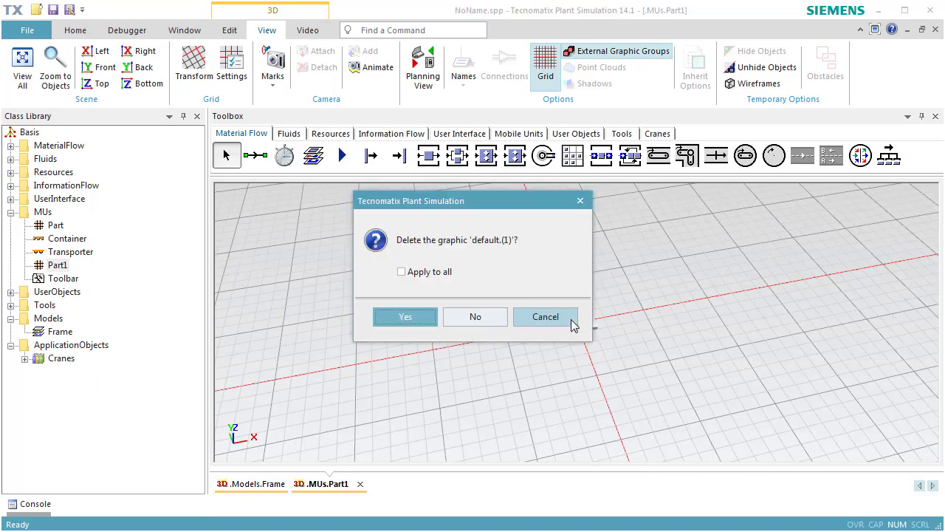
key(Return)
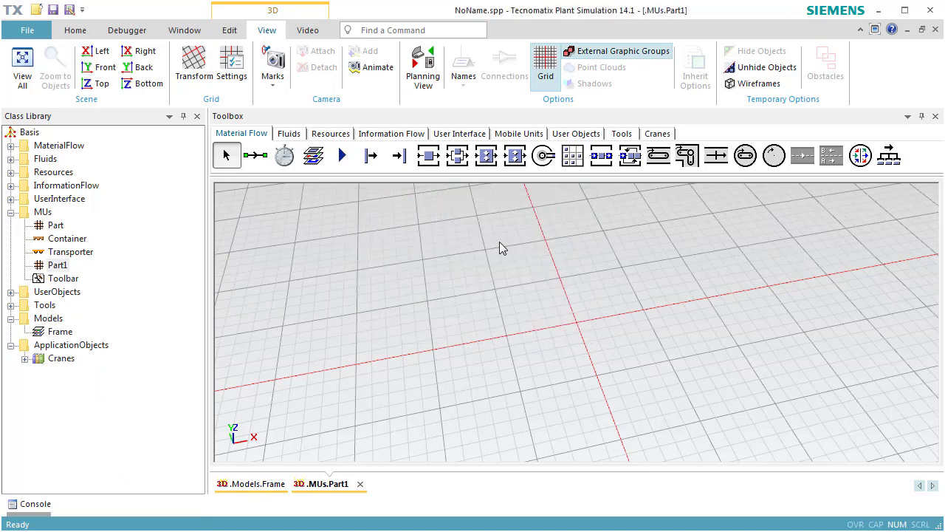
Import container.jt from D:\3 D Objekte\Container as Part1's graphic
click(230, 31)
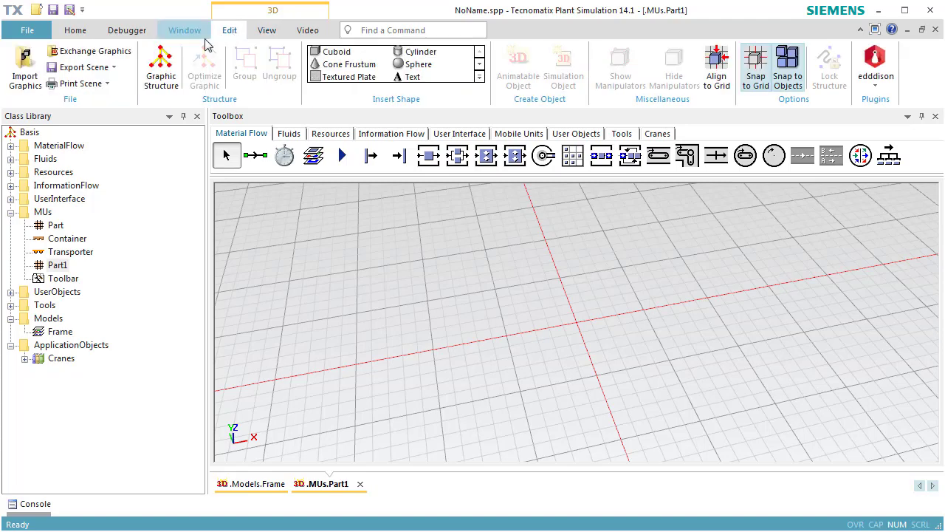
click(33, 71)
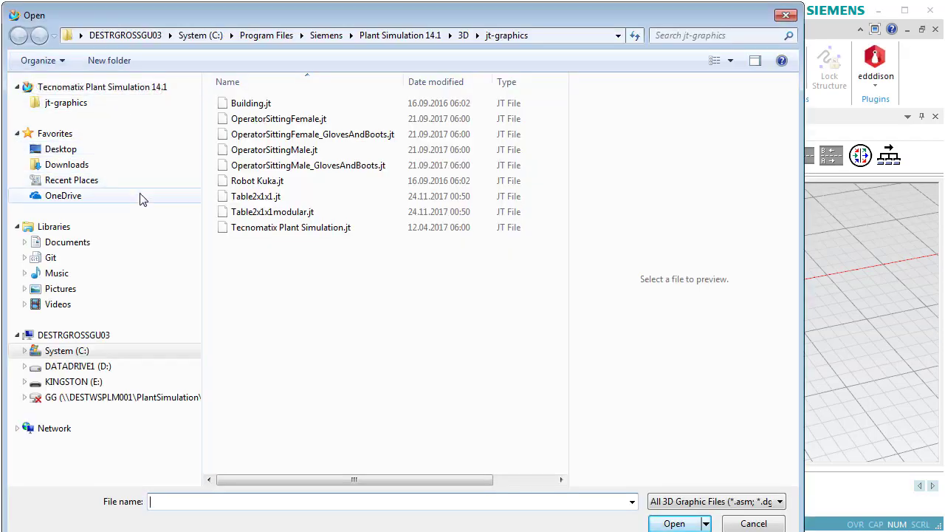
click(99, 366)
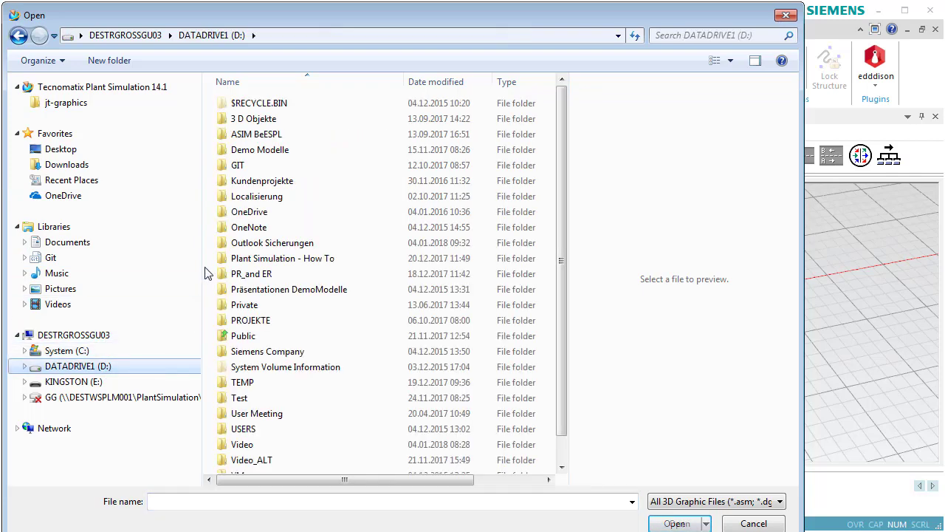
double_click(254, 119)
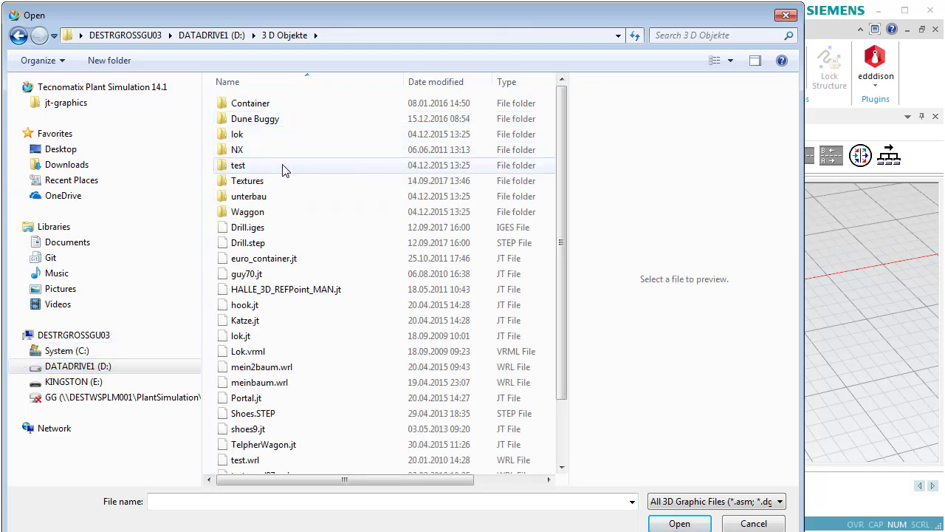
double_click(264, 106)
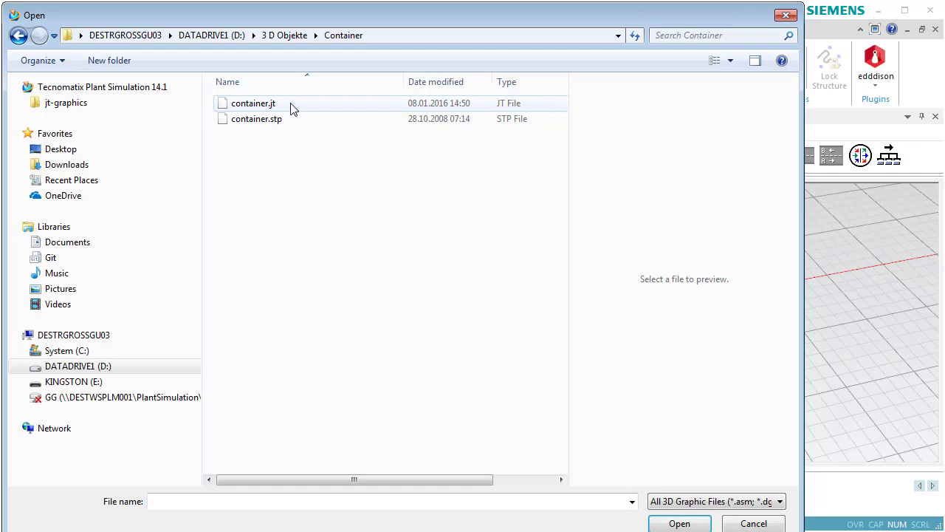
double_click(291, 105)
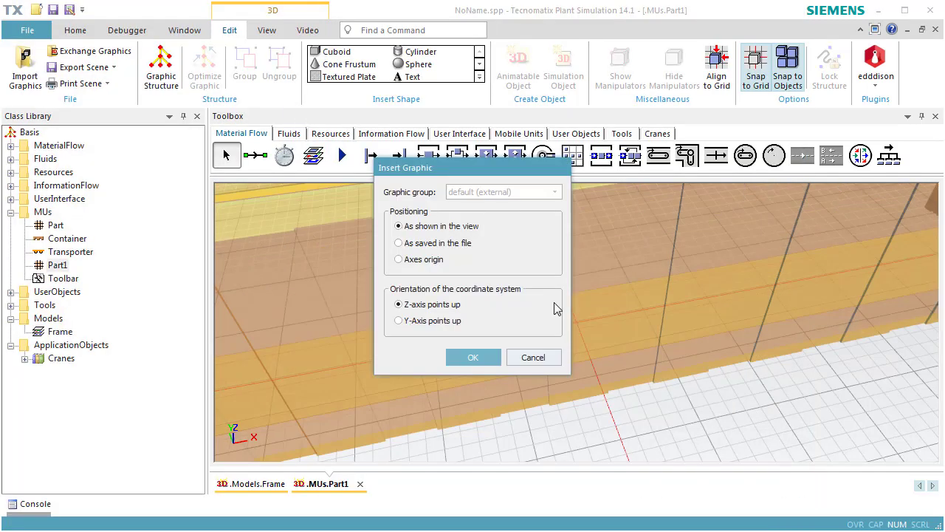
Insert the container graphic, move it to the origin, and close Part1's 3D window
click(473, 357)
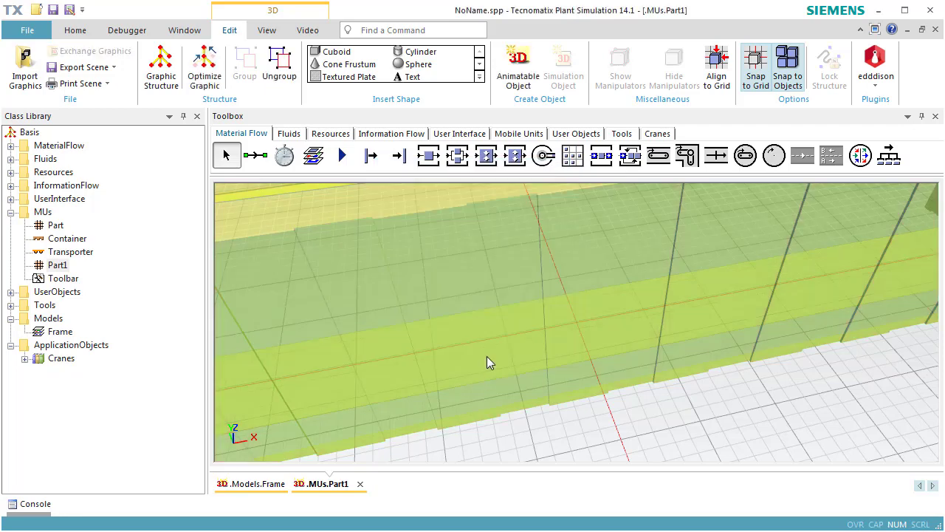
right_click(510, 352)
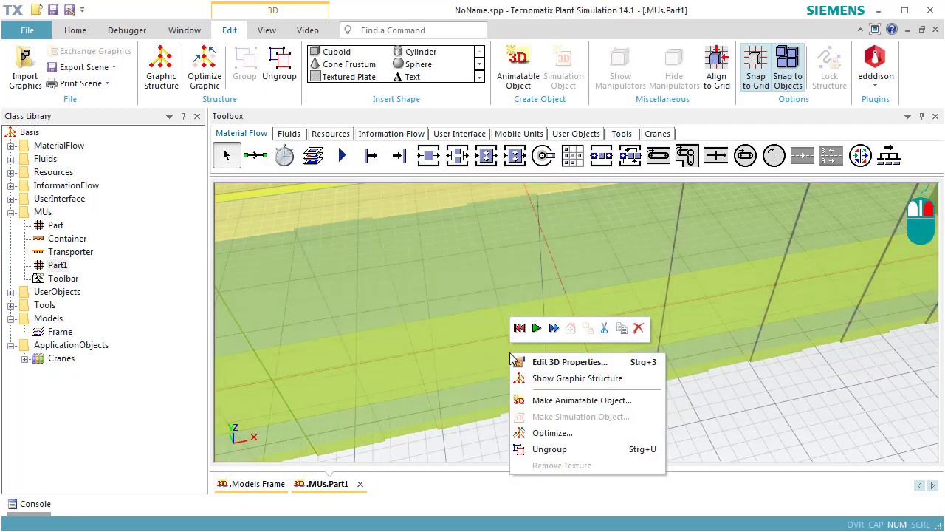
click(561, 362)
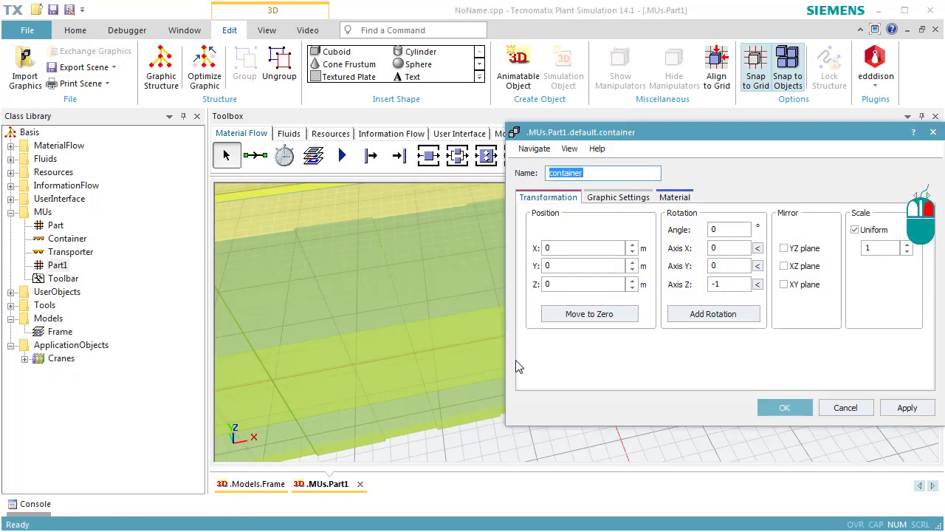
click(580, 314)
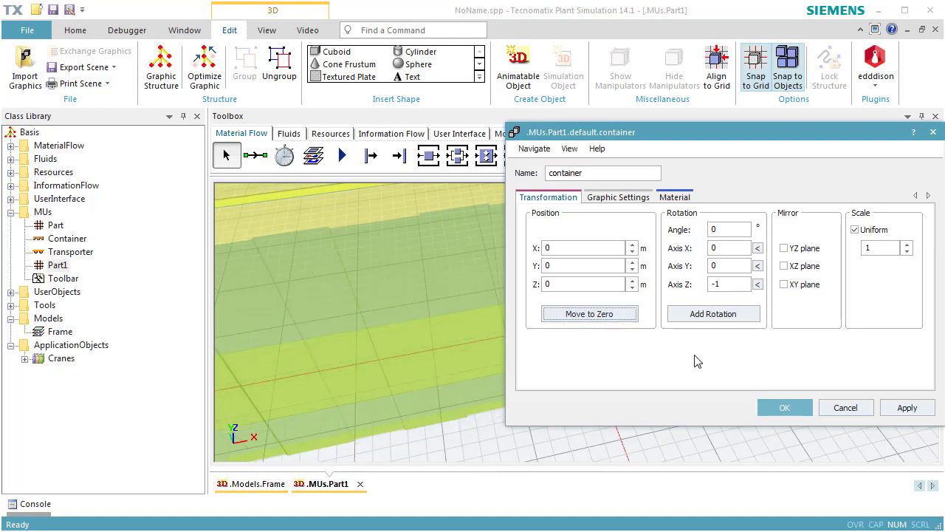
click(783, 407)
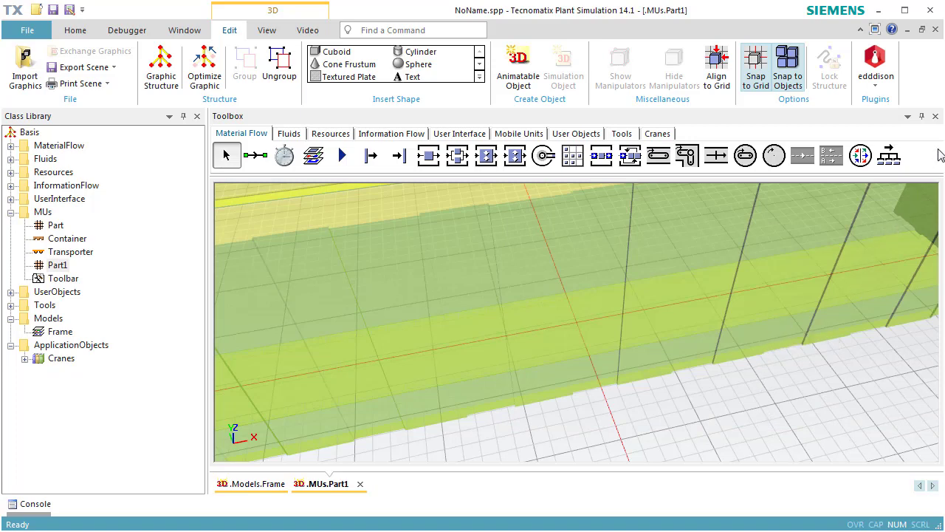
click(935, 31)
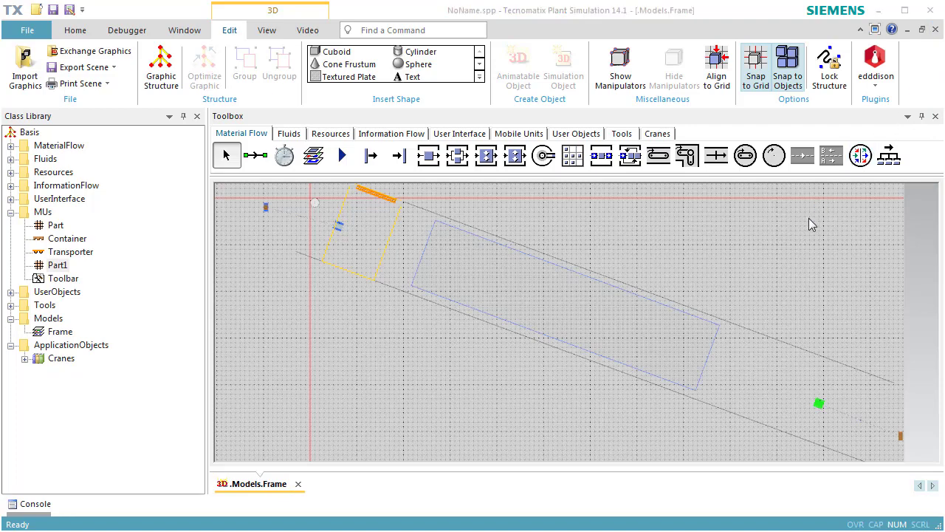
Calculate Part1's dimensions from its 3D graphic: 12.192000 × 2.4380002 × 2.891 m
double_click(55, 265)
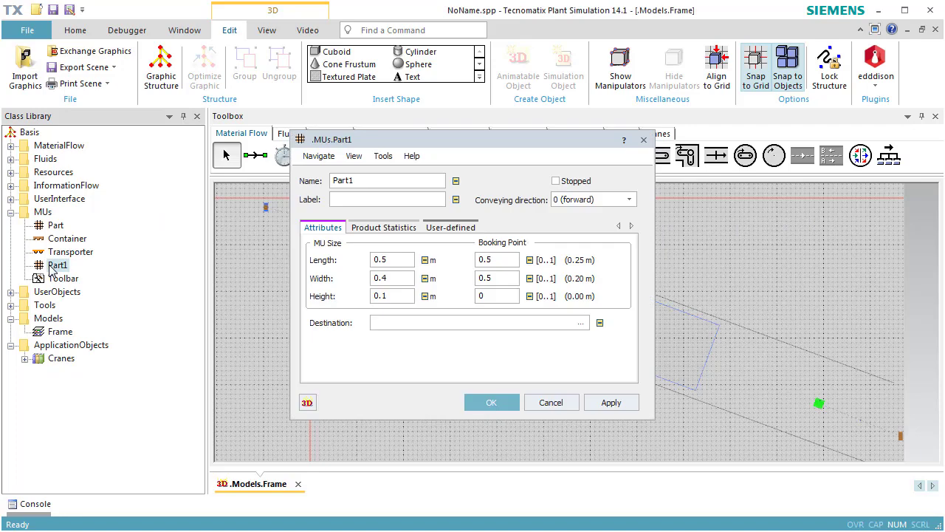
click(384, 157)
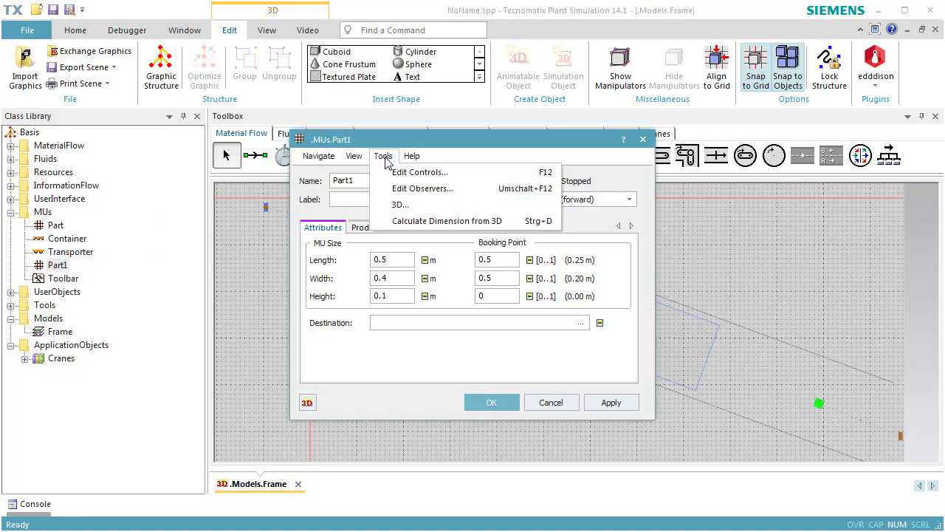
click(407, 222)
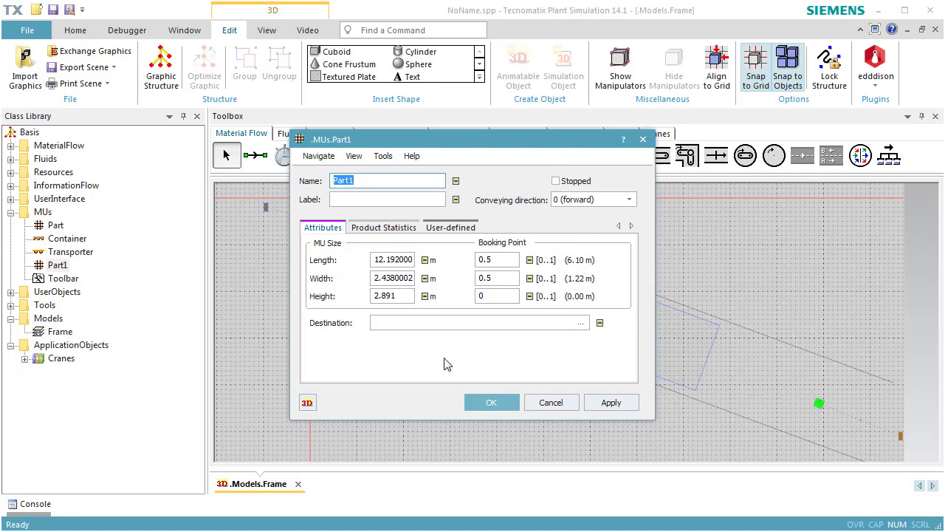
click(478, 403)
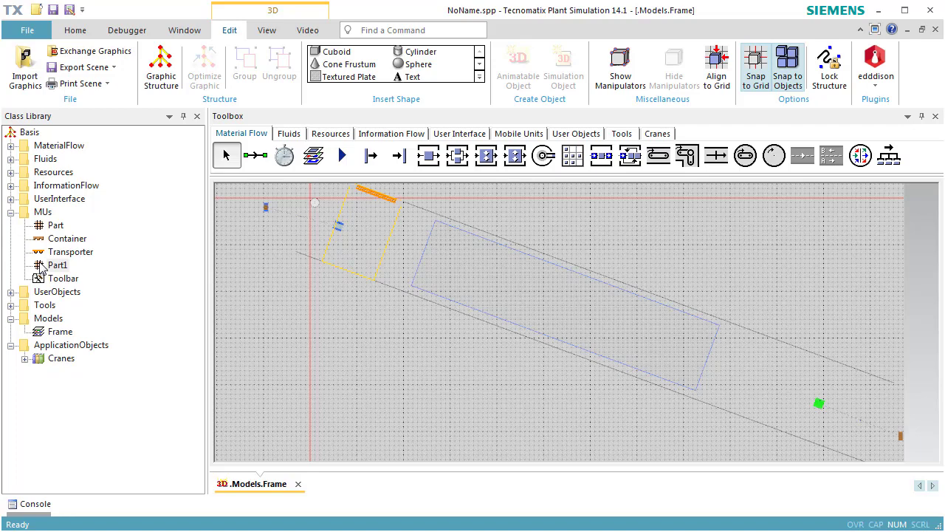
Place Part1 in the model at lower right and enable Real-time x 10 on the EventController
drag(41, 270, 266, 207)
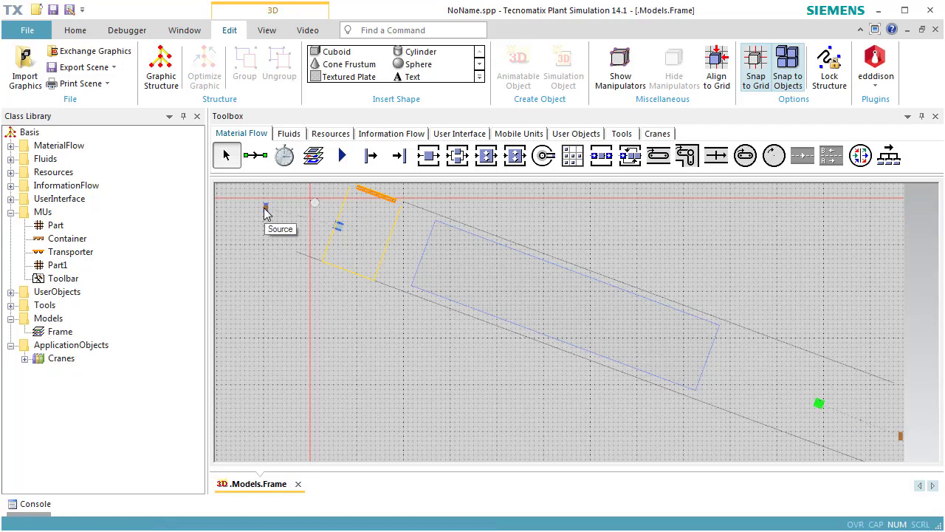
double_click(315, 206)
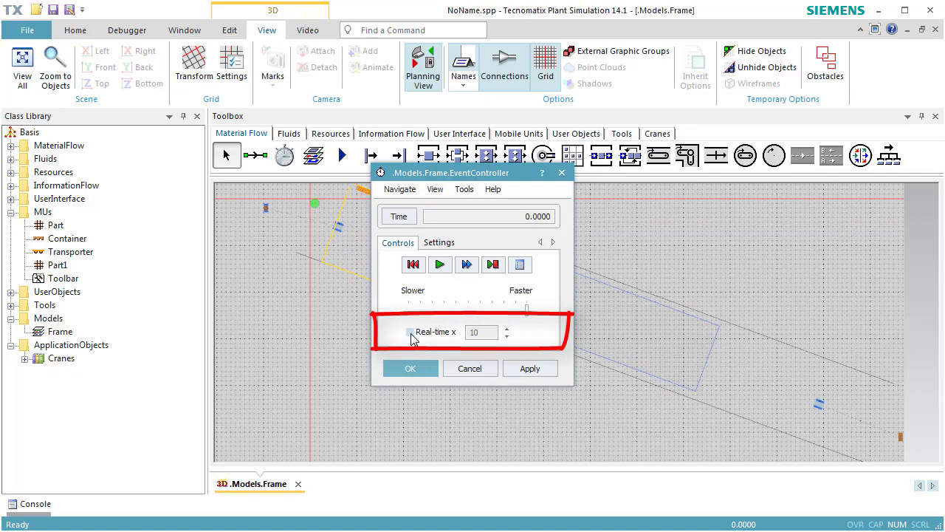
click(411, 333)
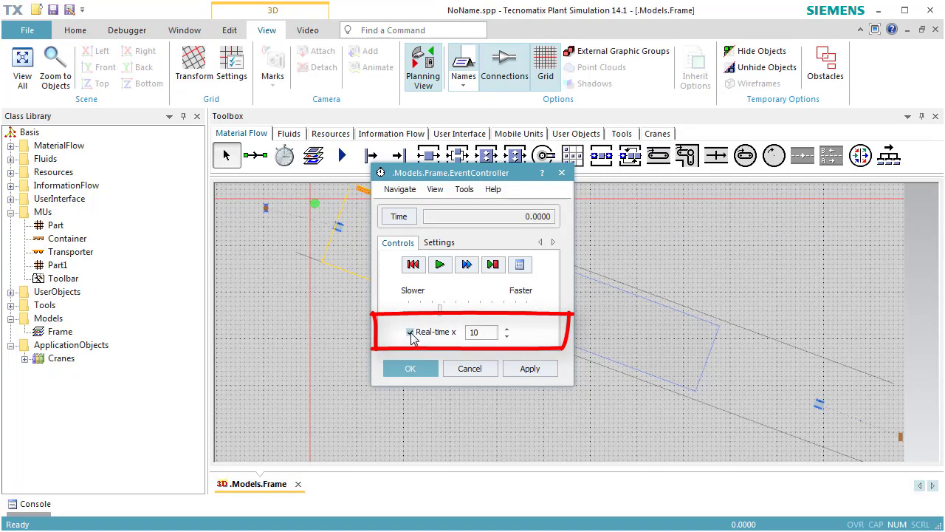
click(411, 370)
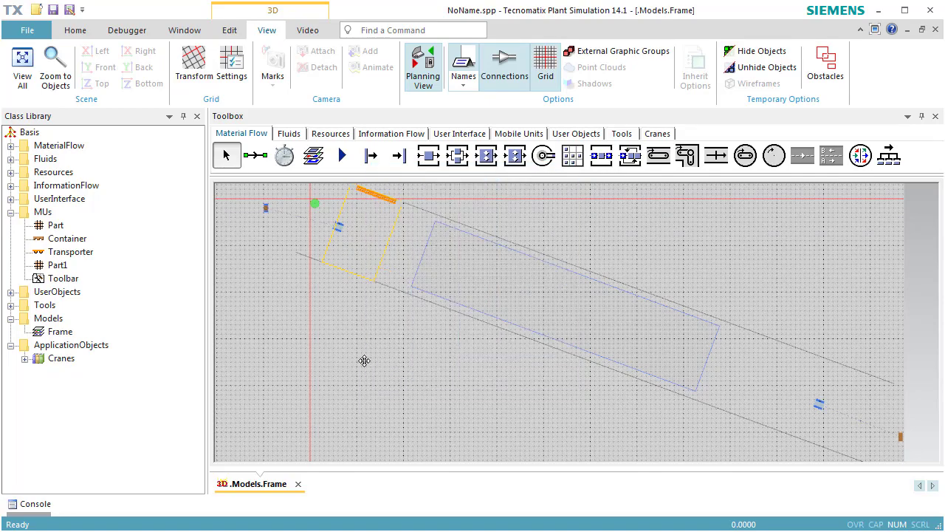